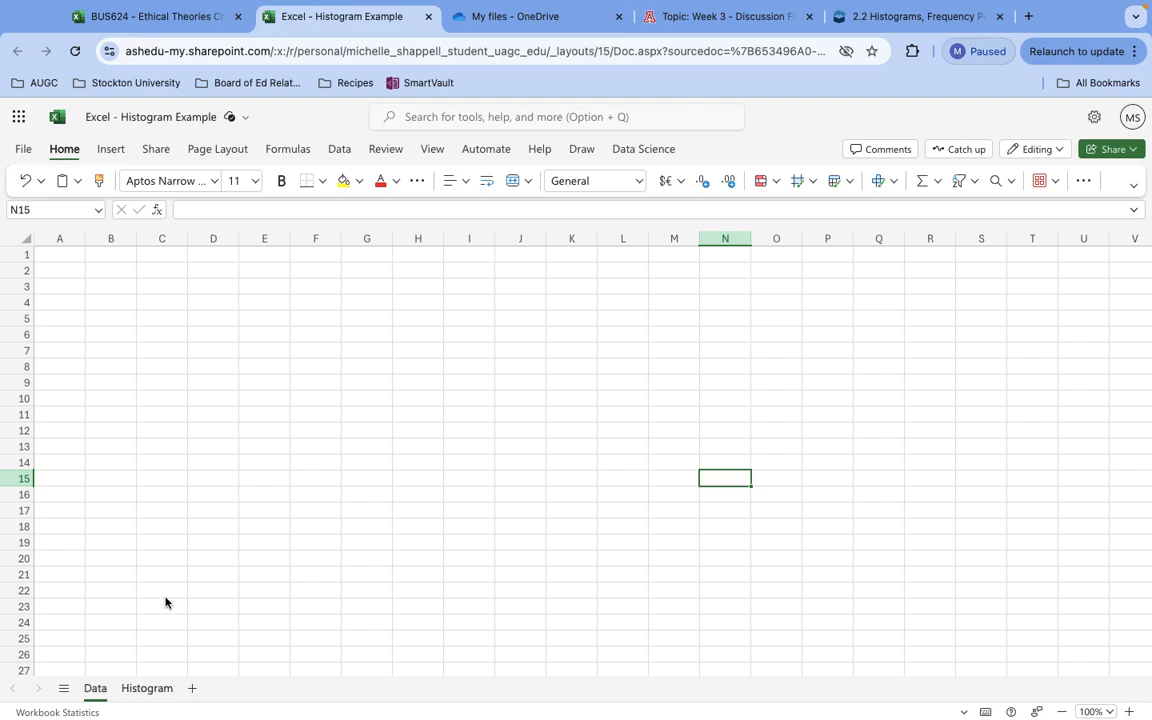
# Enter the heading Data in cell A1 and the formula =RAND()*100 in cell A2.
pyautogui.click(61, 257)
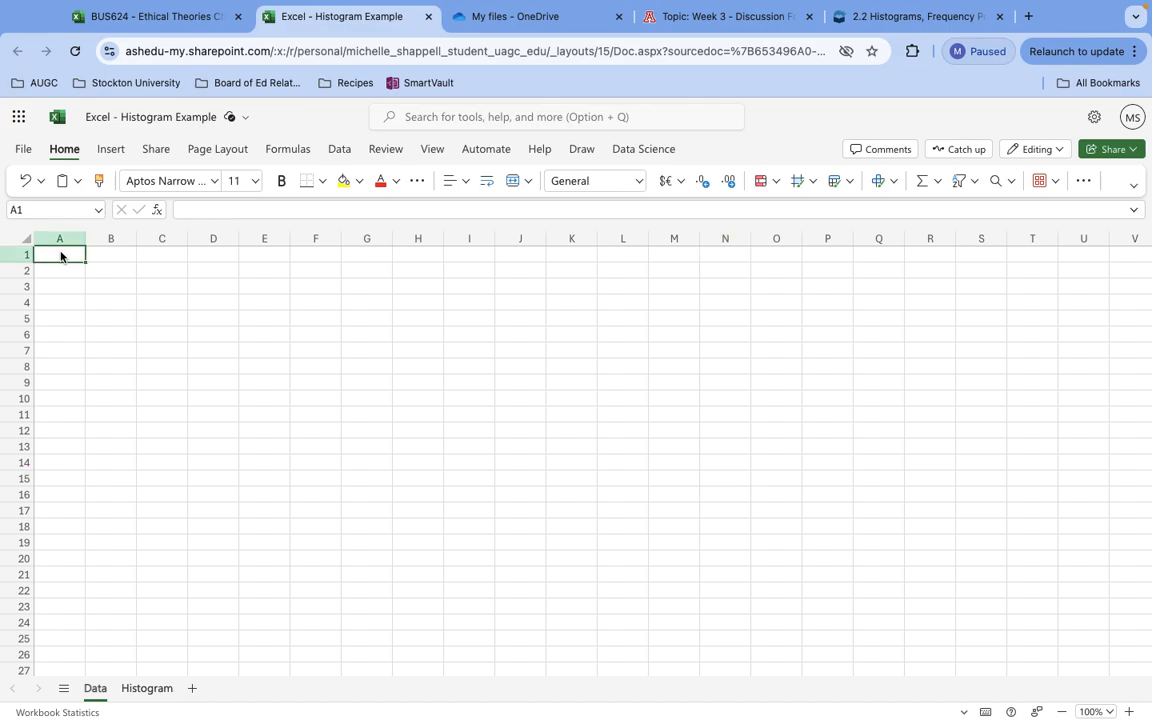
pyautogui.write('Data')
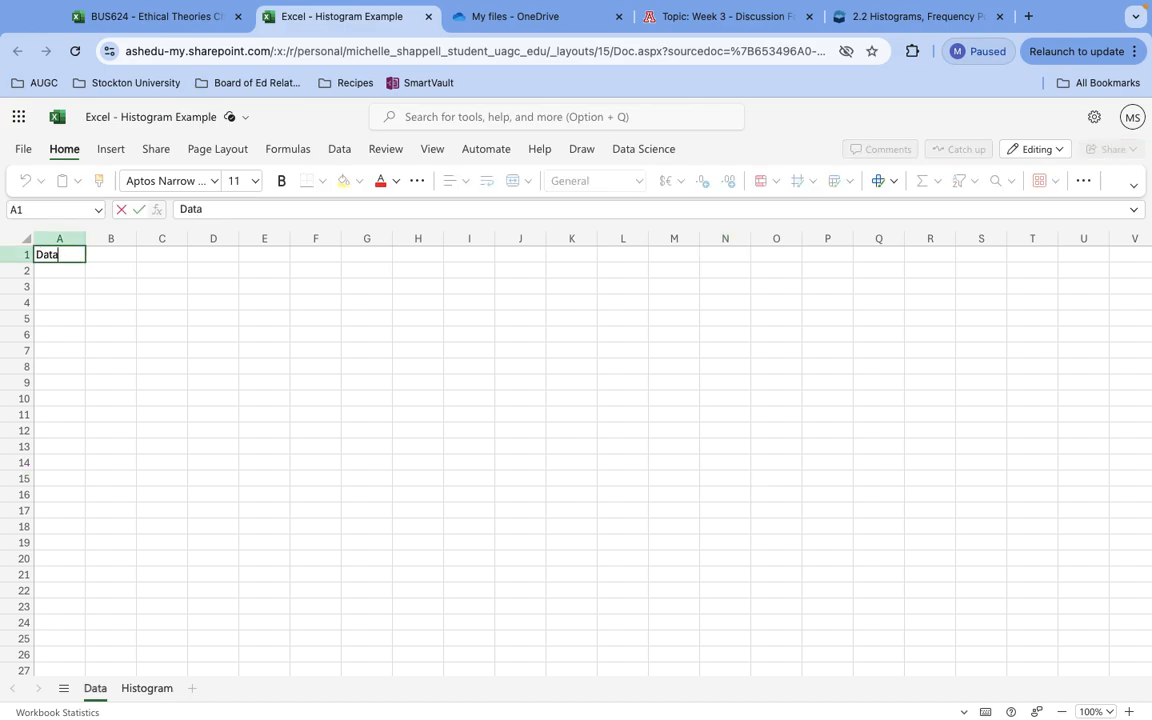
pyautogui.press('Return')
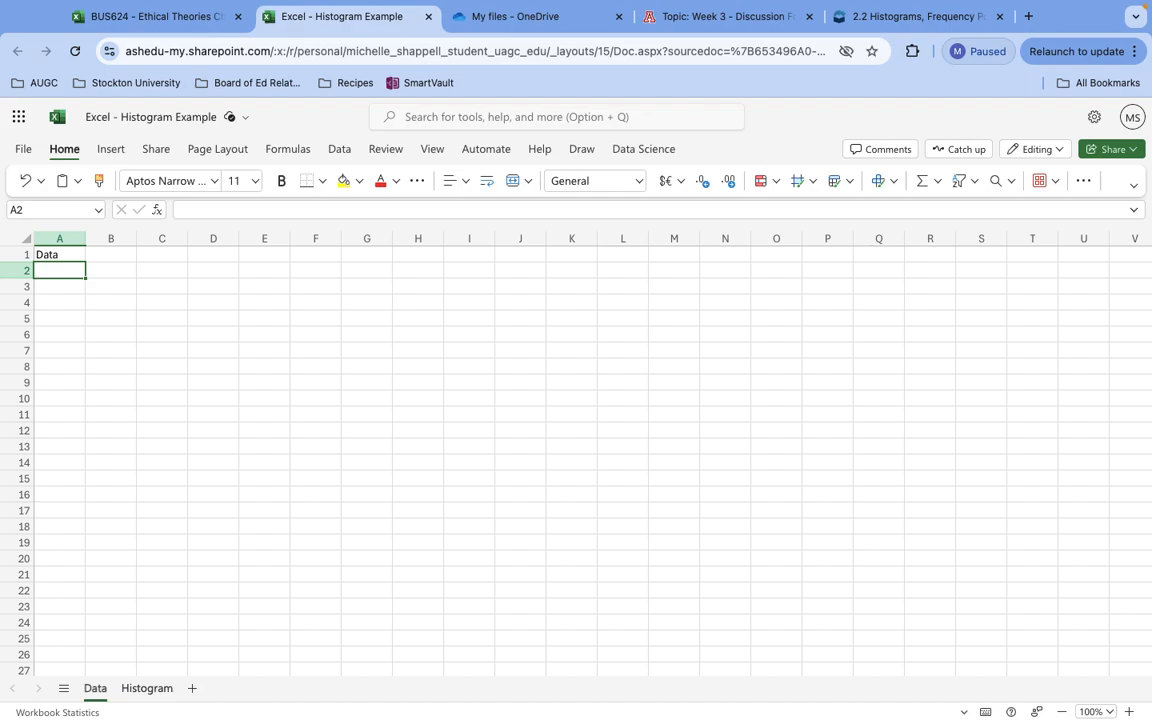
pyautogui.write('=rand')
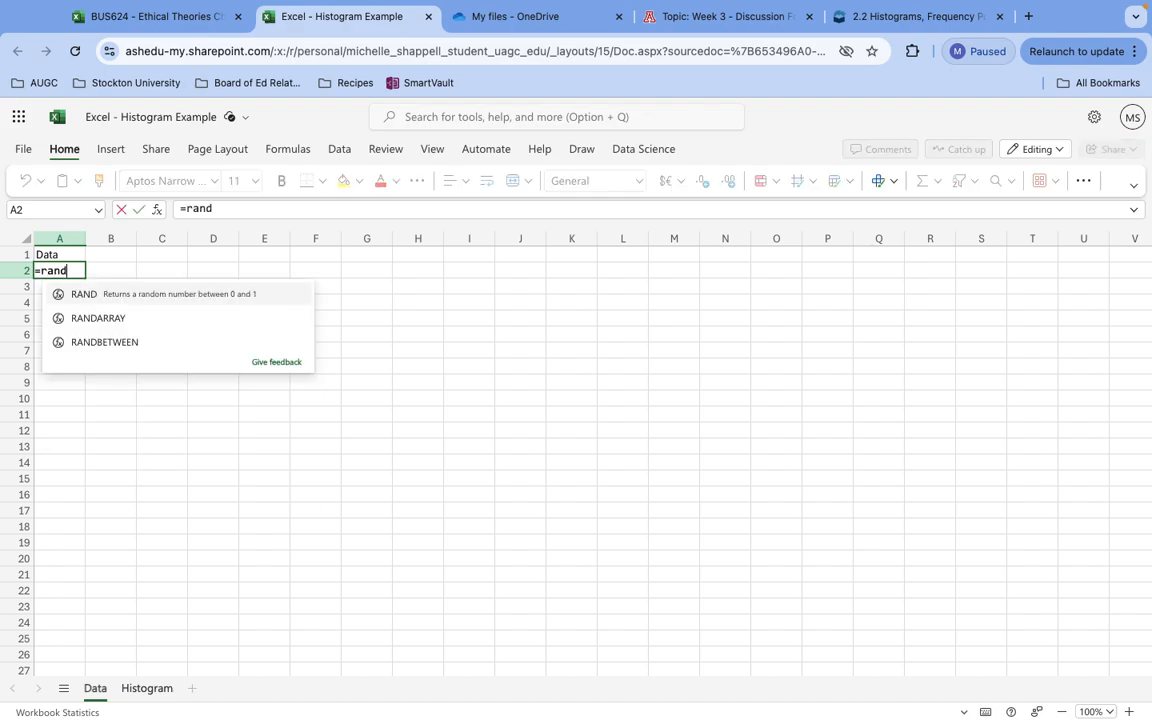
pyautogui.write('(')
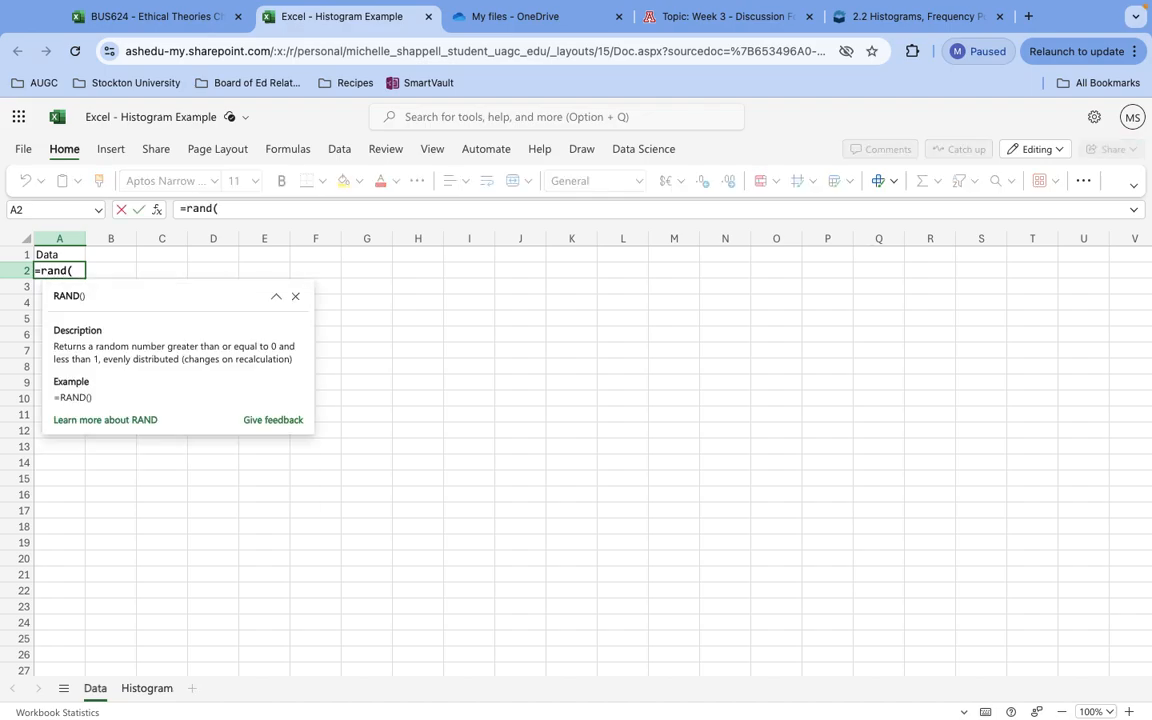
pyautogui.write(')*100')
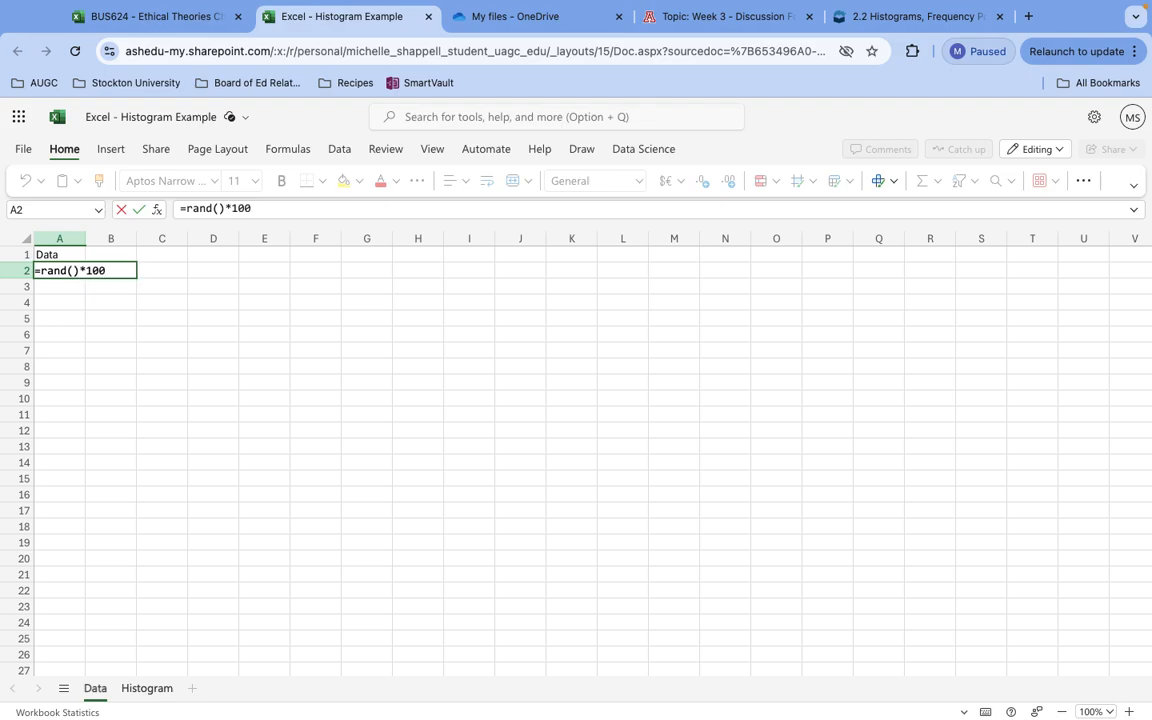
pyautogui.press('Return')
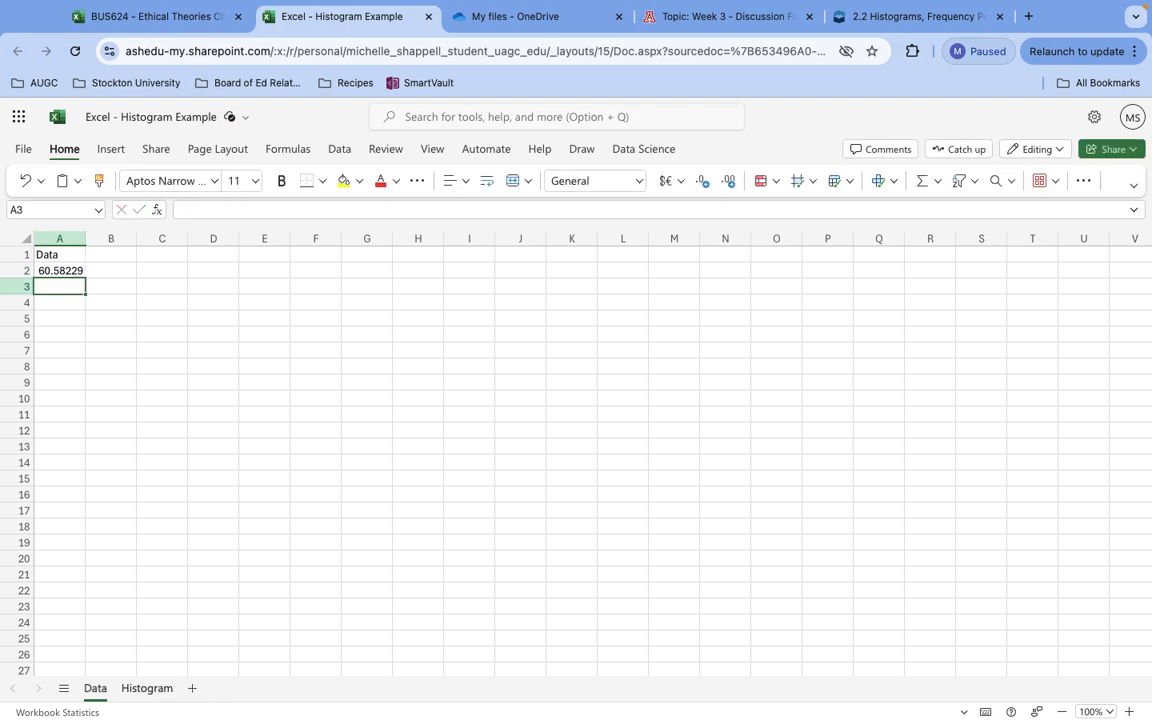
# Copy the random-number formula from A2 down column A through row 101.
pyautogui.click(61, 271)
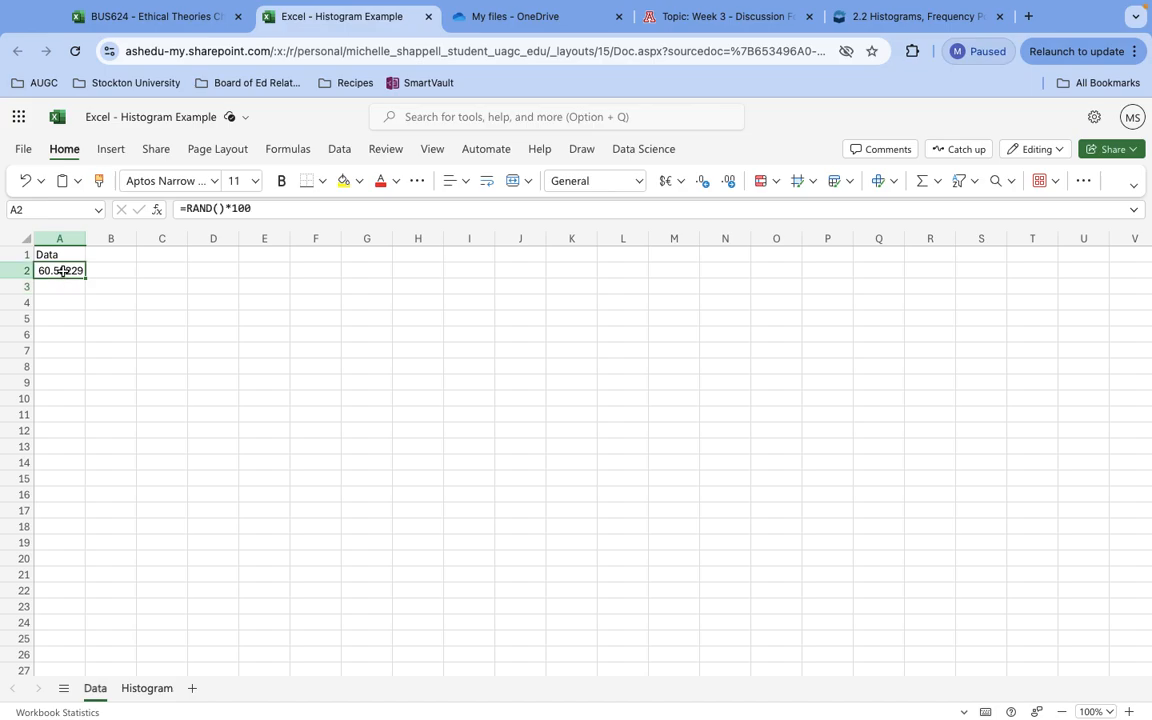
pyautogui.press('super+c')
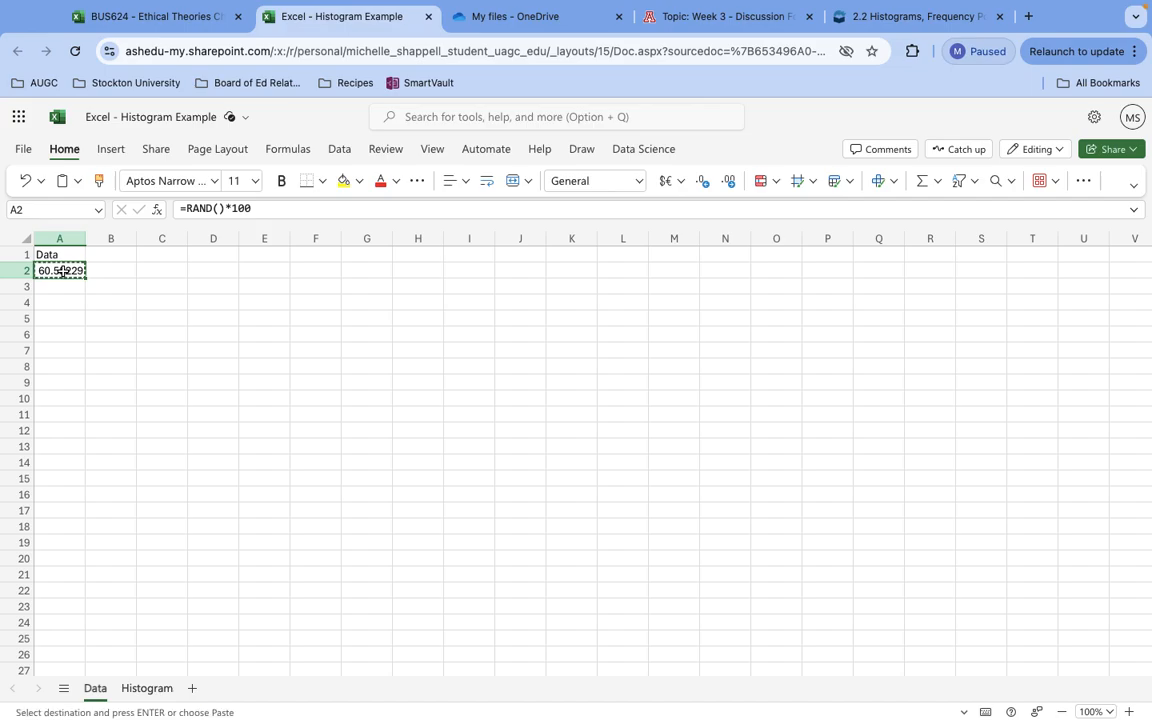
pyautogui.scroll(-3, 62, 271)
pyautogui.scroll(2, 62, 271)
pyautogui.moveTo(60, 255); pyautogui.dragTo(60, 672)
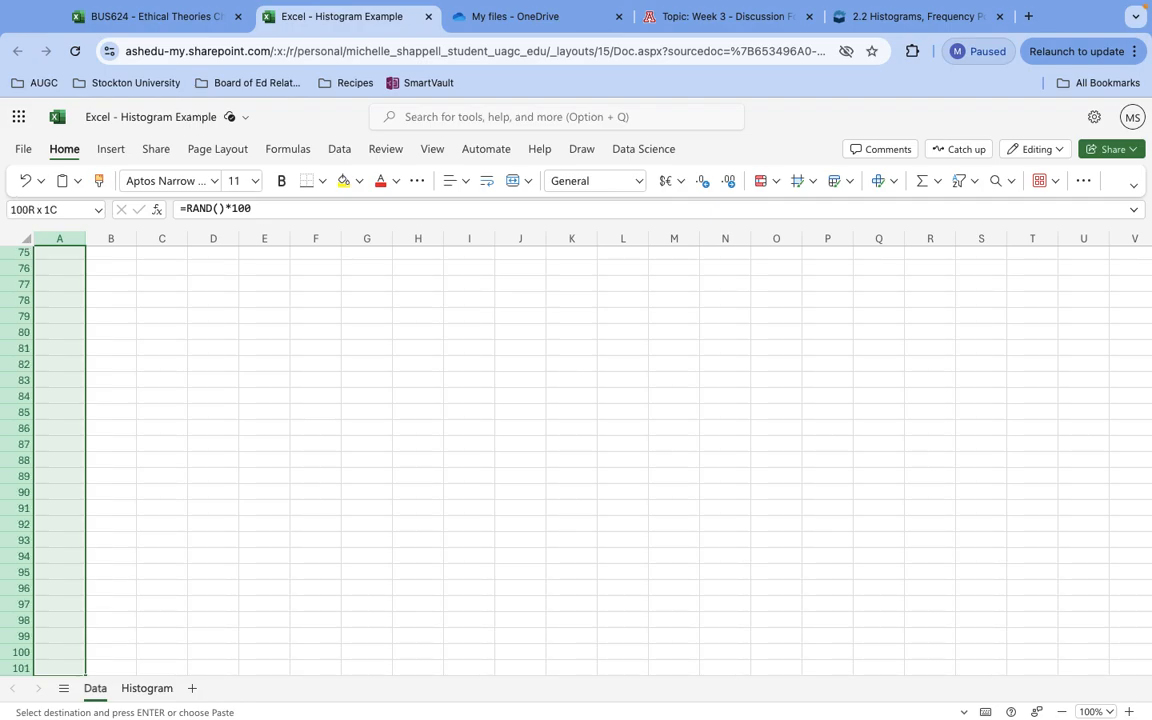
pyautogui.moveTo(60, 672); pyautogui.dragTo(60, 672)
pyautogui.press('super+v')
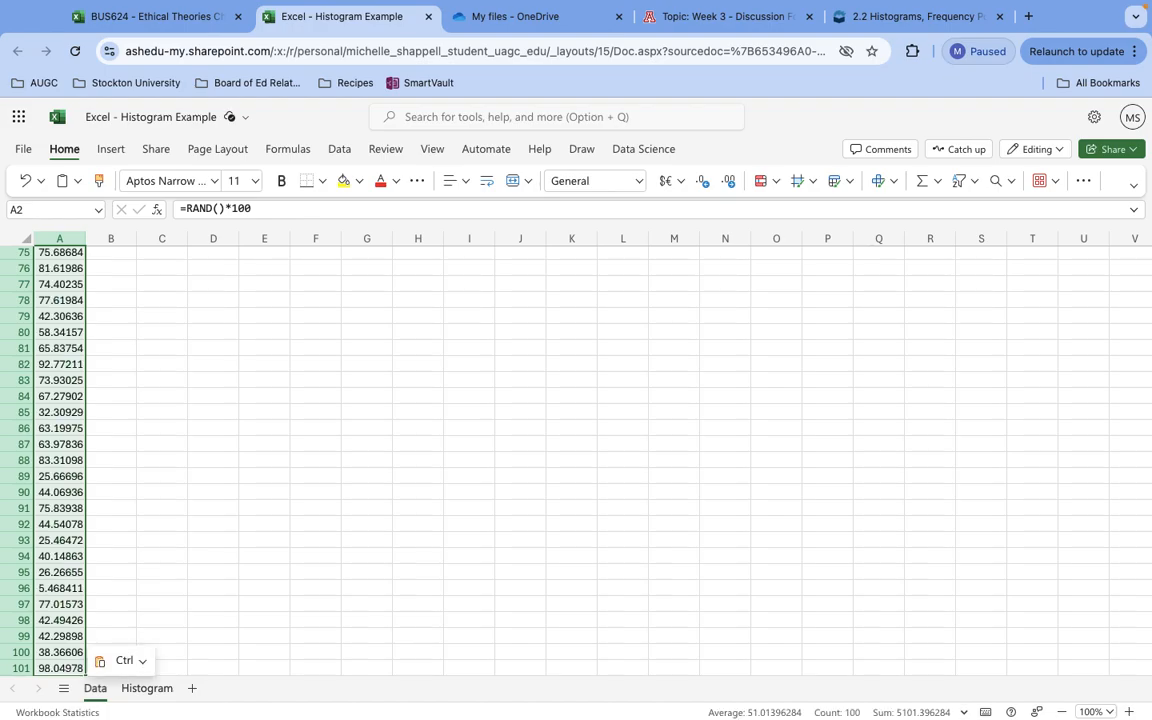
pyautogui.click(90, 348)
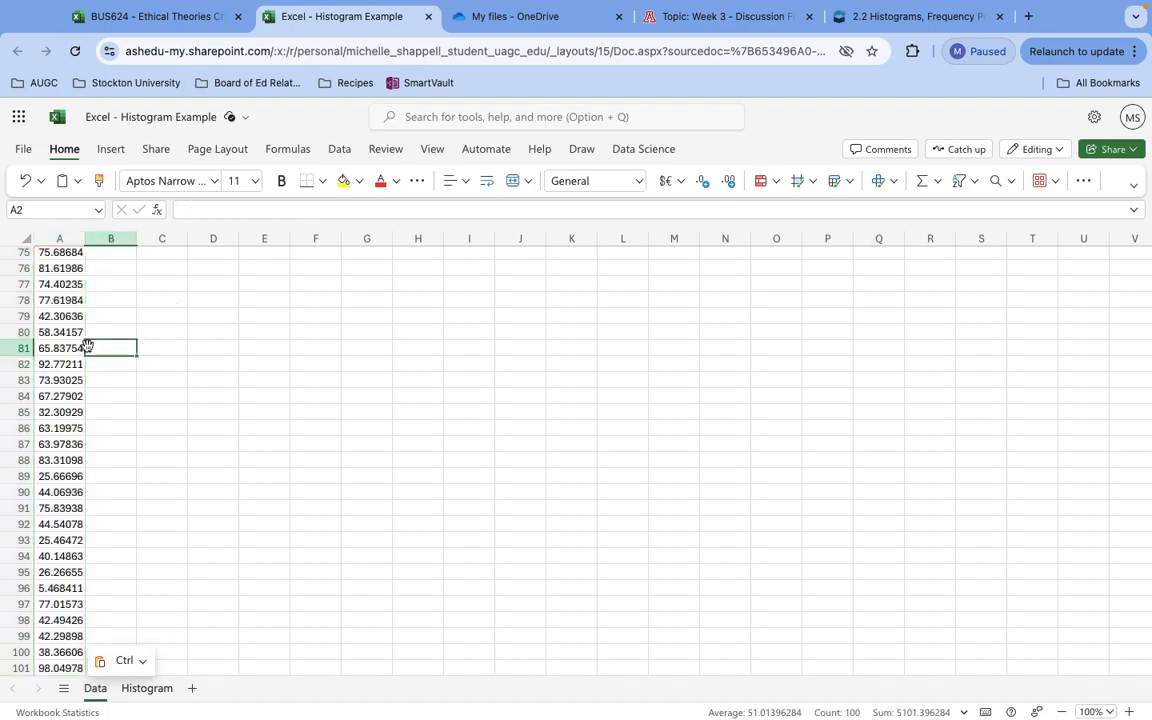
pyautogui.click(60, 348)
pyautogui.scroll(15, 60, 340)
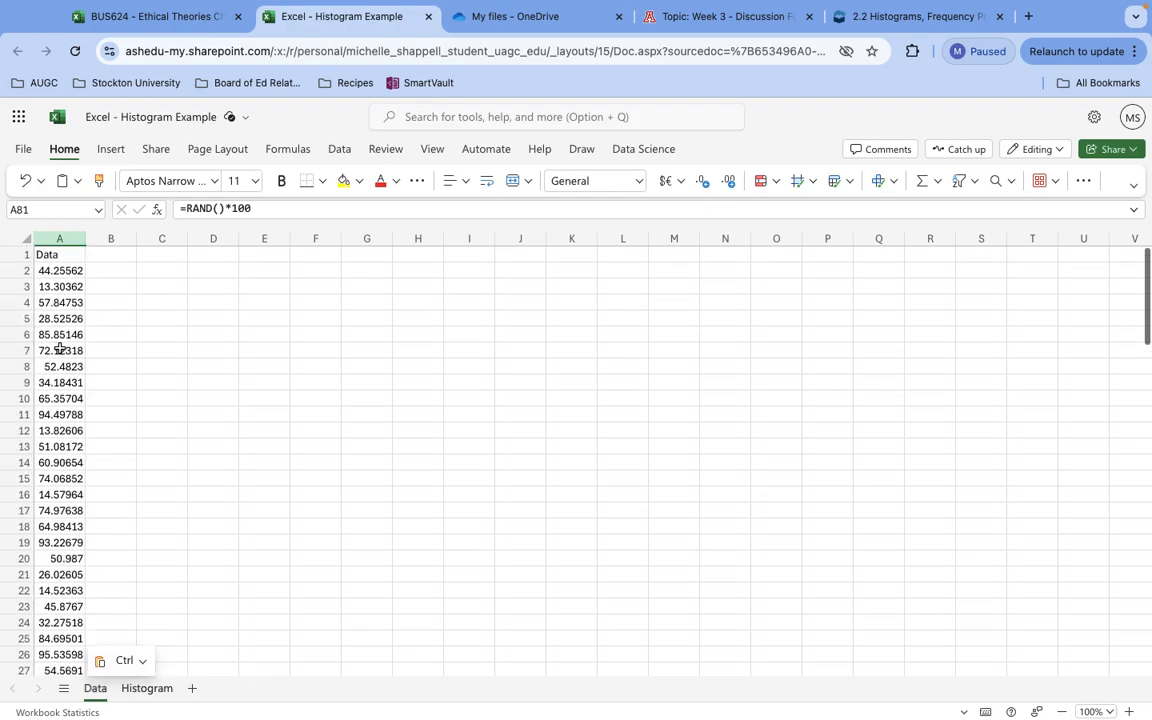
# Open the formula in cell A2 and re-enter it as is to recalculate the random numbers.
pyautogui.click(152, 285)
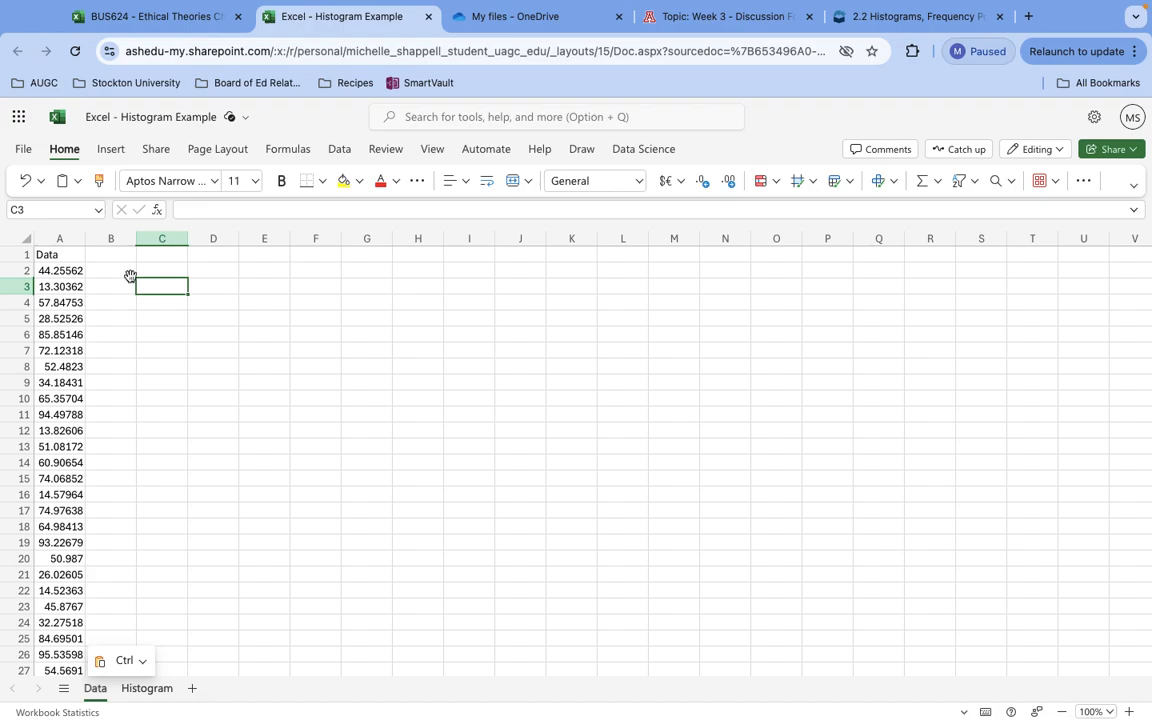
pyautogui.press('Down')
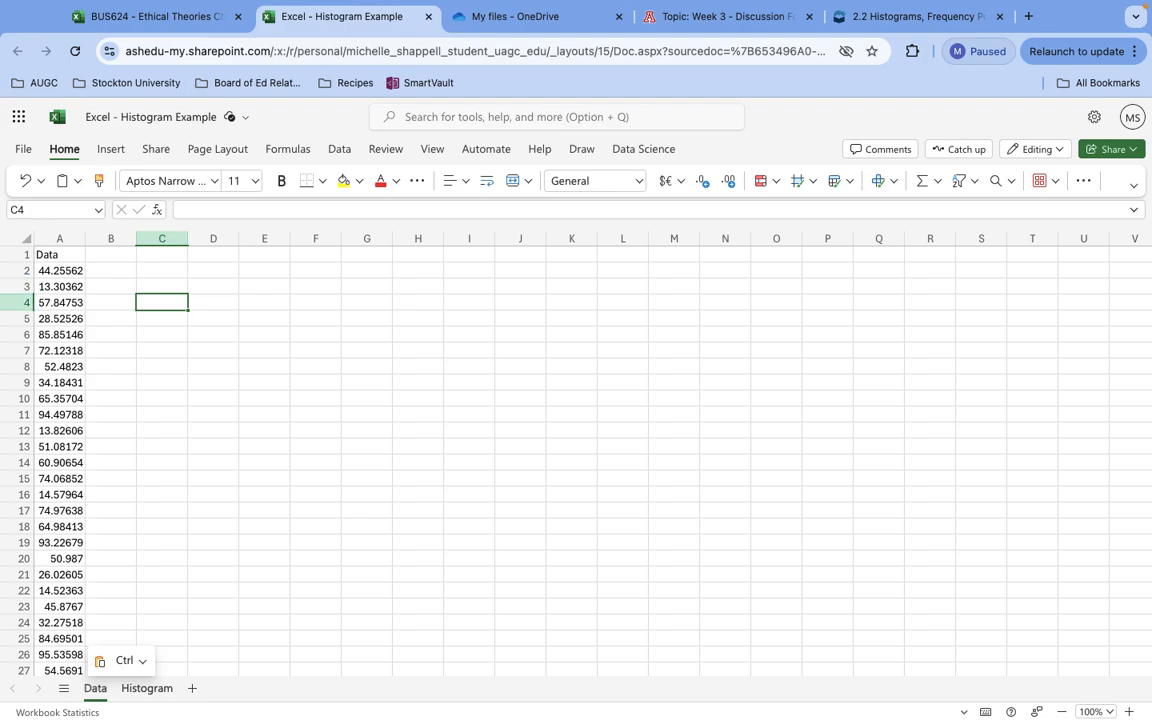
pyautogui.click(44, 287)
pyautogui.press('Down')
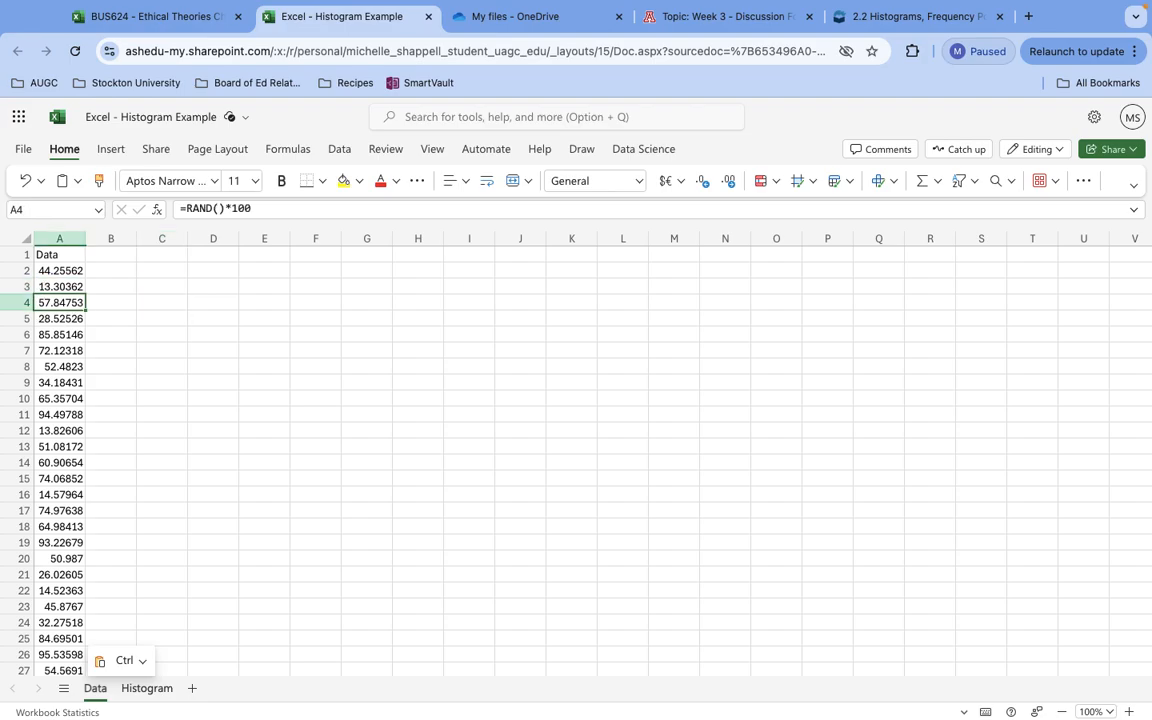
pyautogui.press('Up')
pyautogui.press('Up')
pyautogui.press('Down')
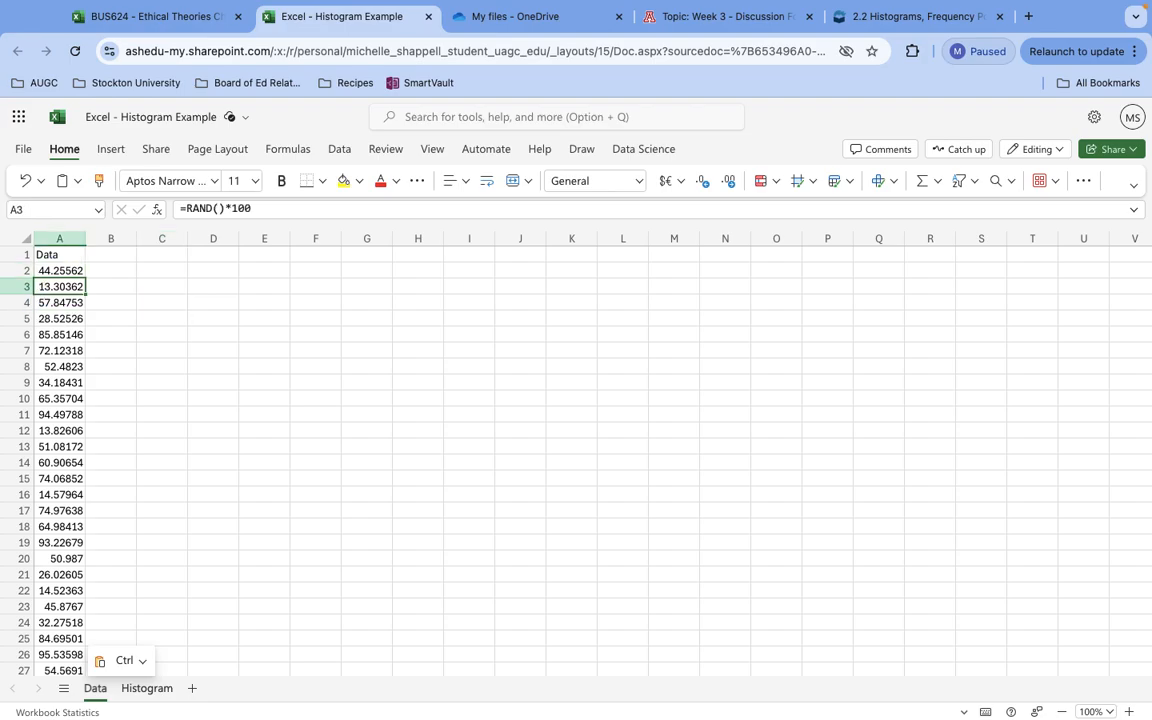
pyautogui.doubleClick(73, 270)
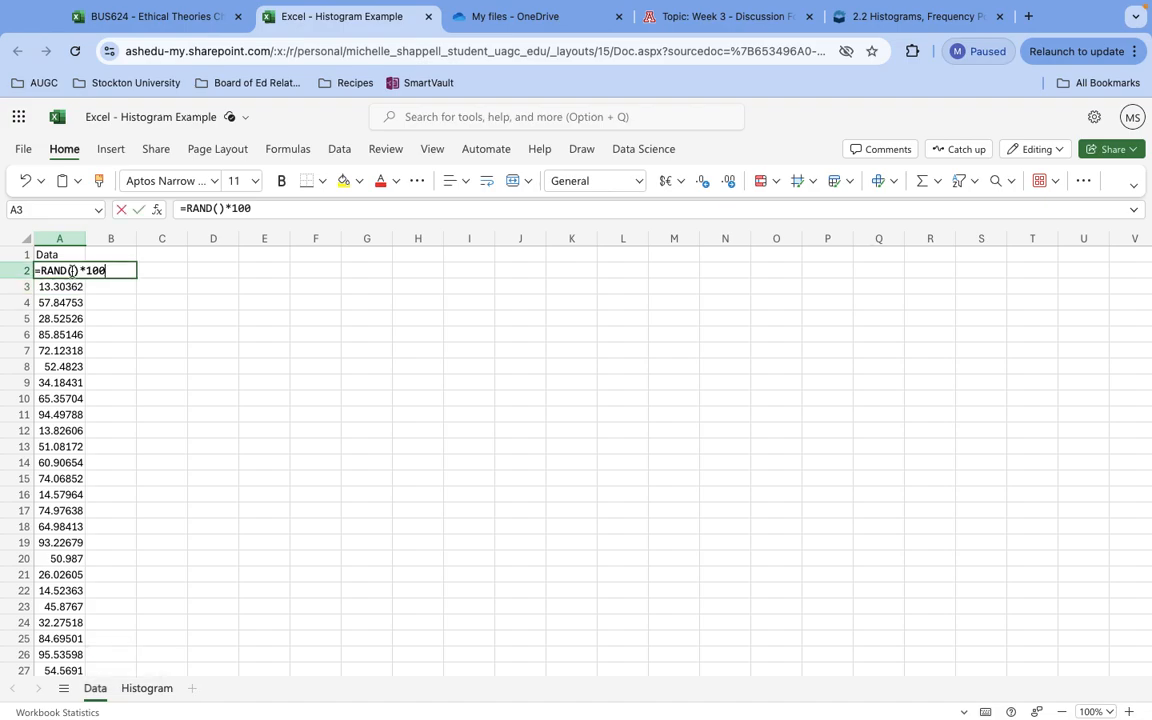
pyautogui.press('Return')
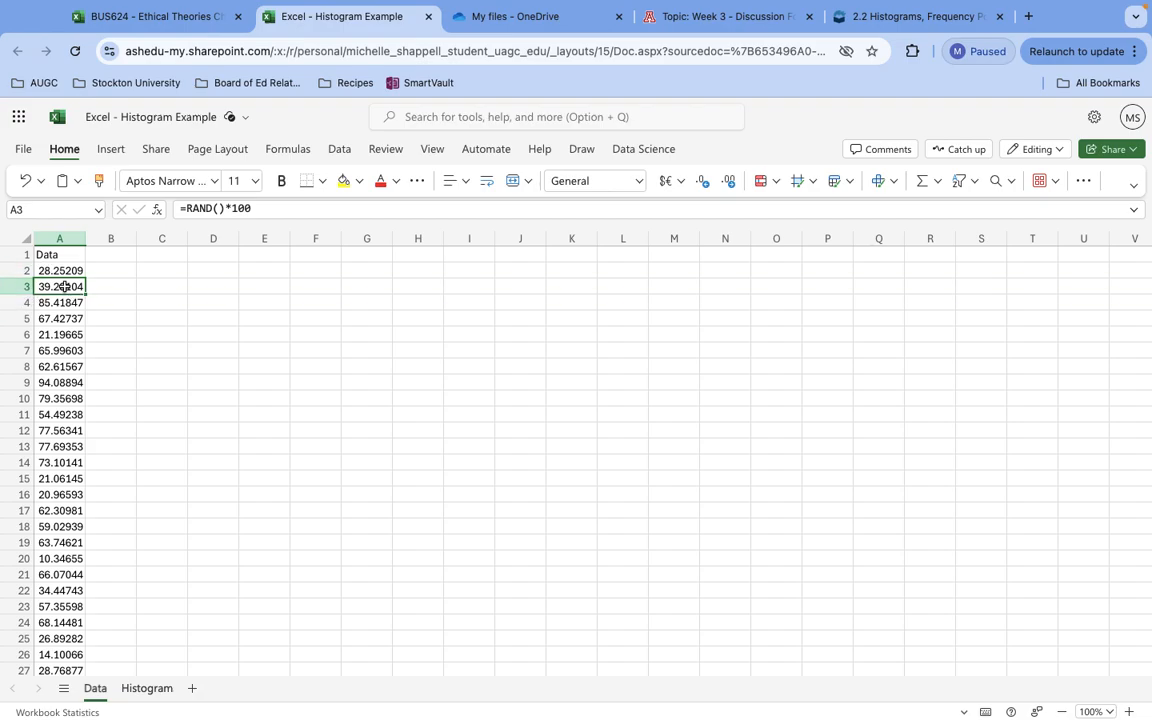
# Copy column A of the Data sheet and paste it as values only into column A of the Histogram sheet.
pyautogui.click(58, 233)
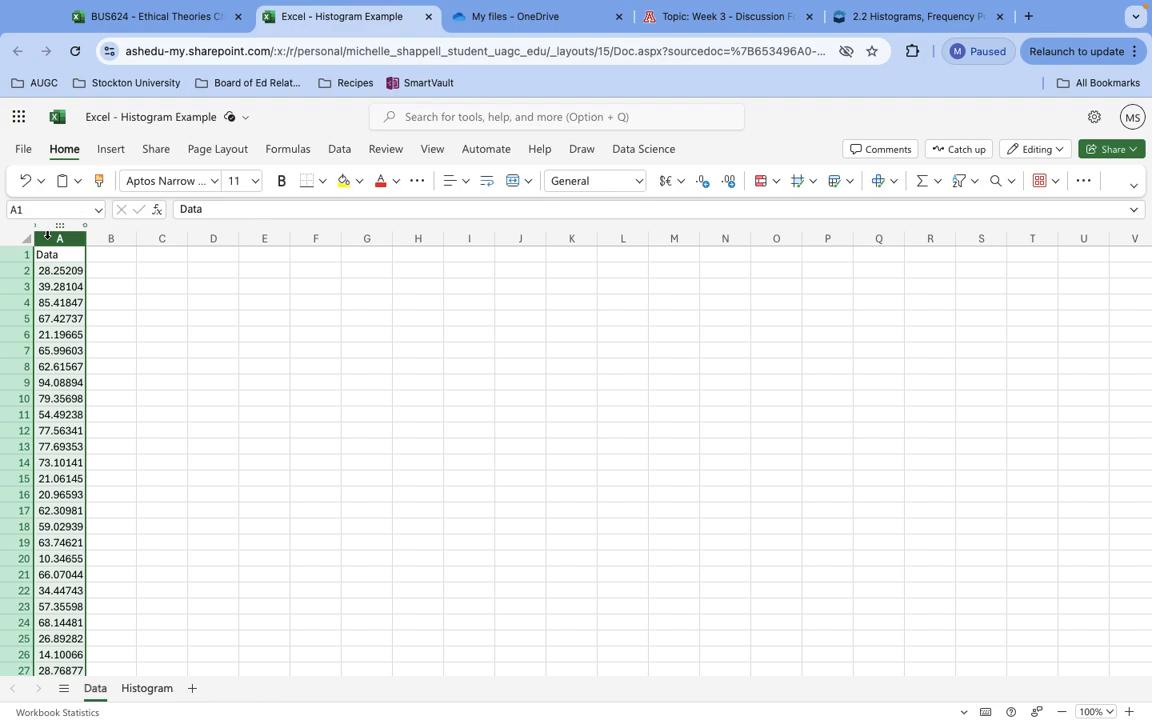
pyautogui.press('super+c')
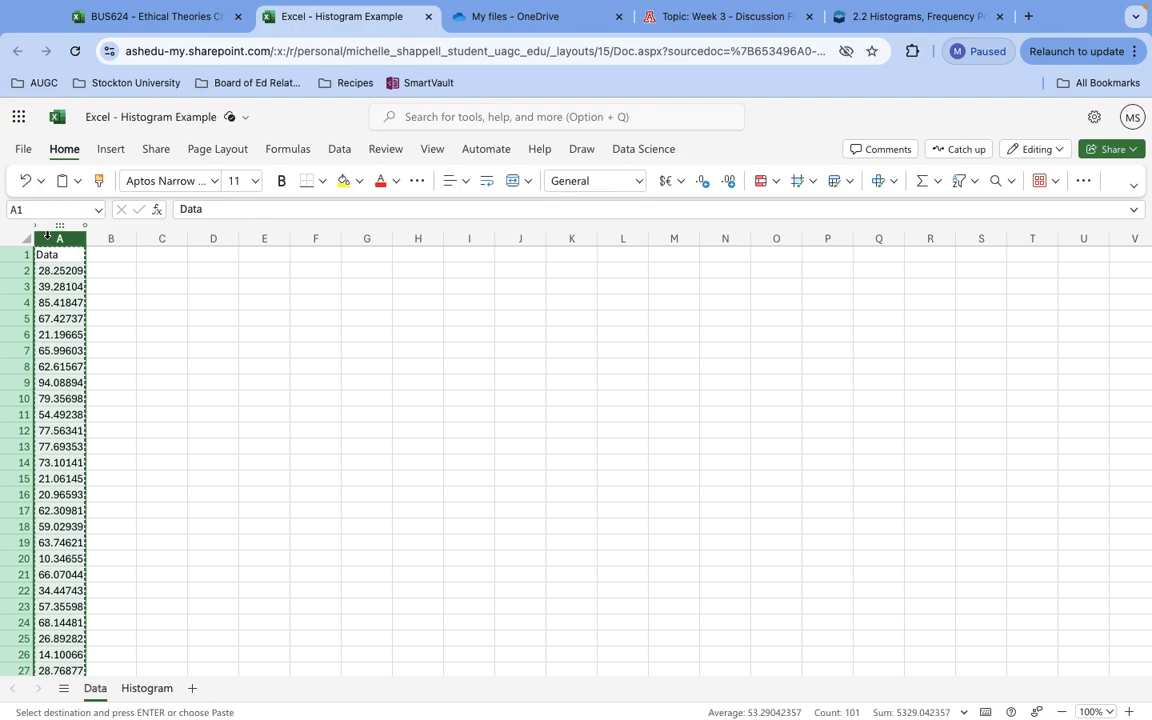
pyautogui.click(140, 692)
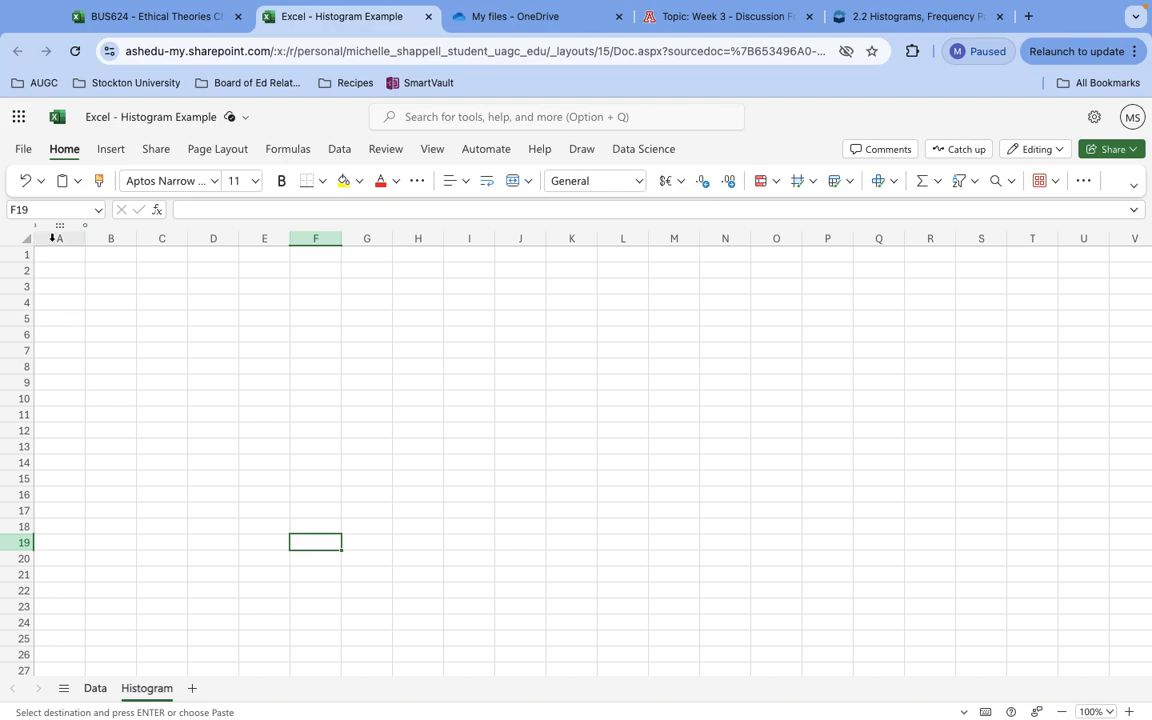
pyautogui.click(53, 238)
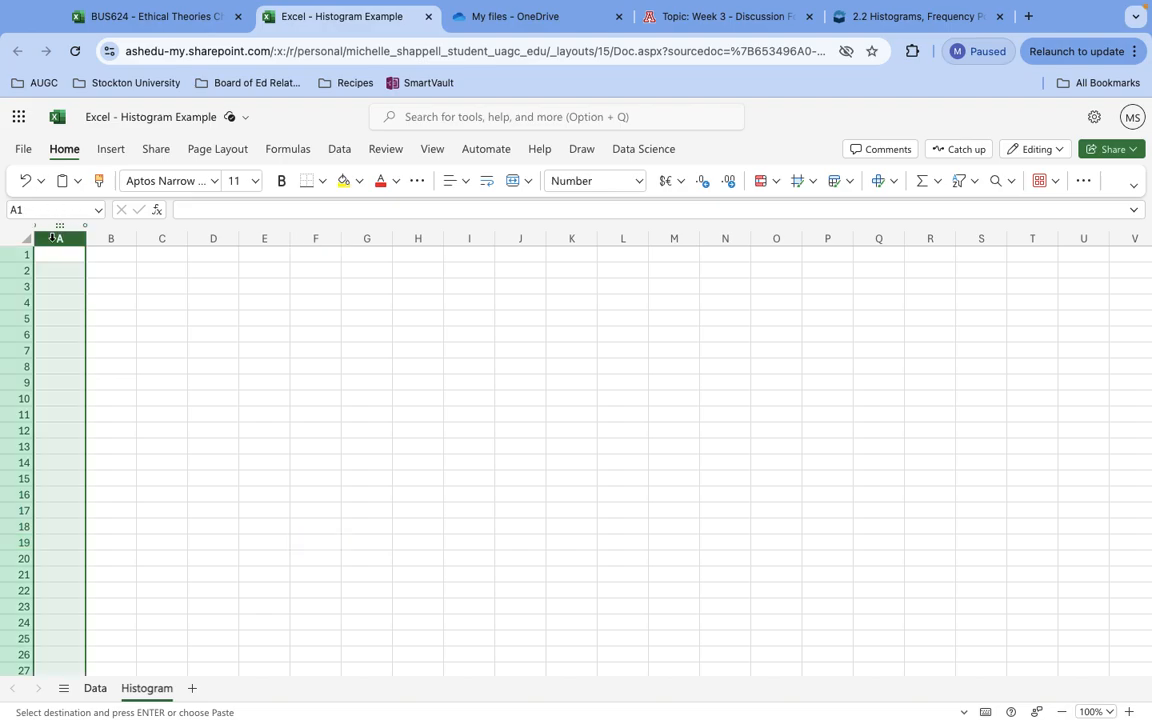
pyautogui.click(79, 183)
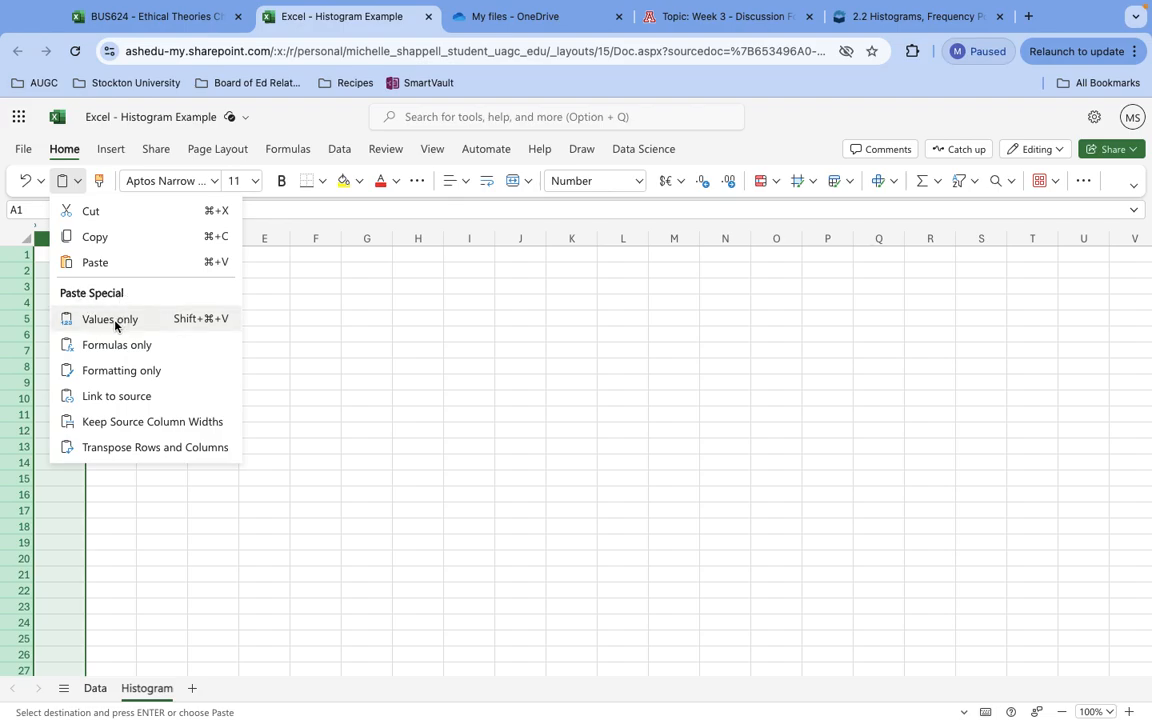
pyautogui.click(113, 319)
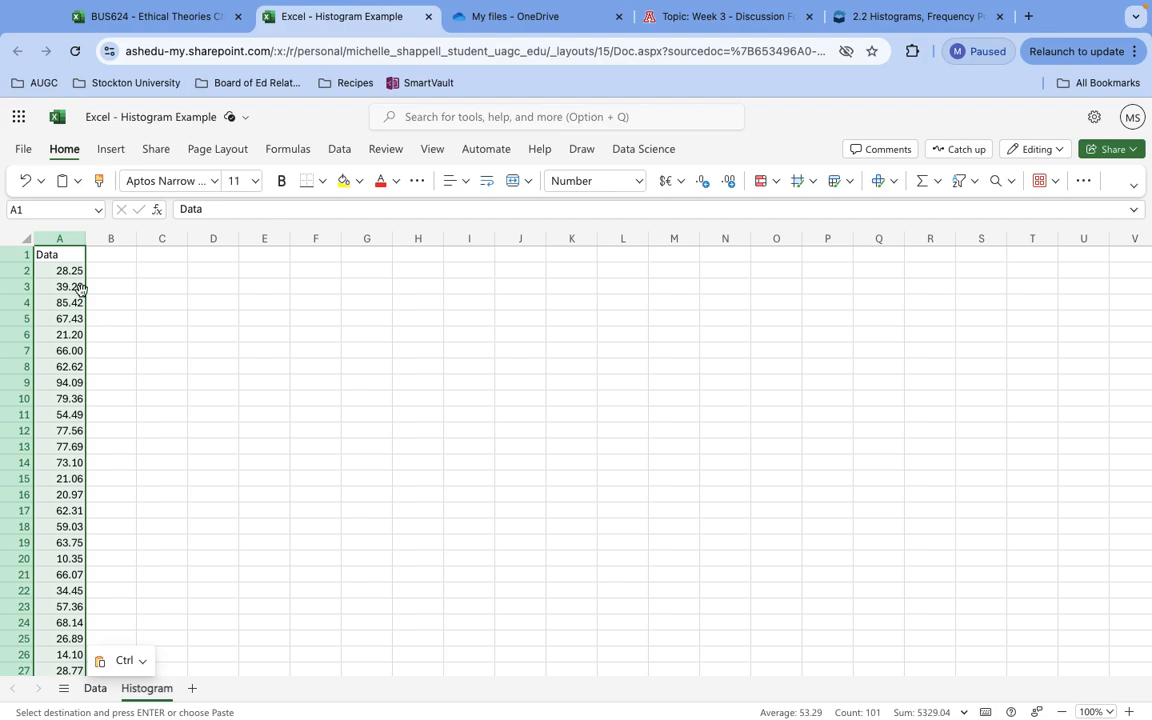
pyautogui.click(73, 271)
pyautogui.click(75, 320)
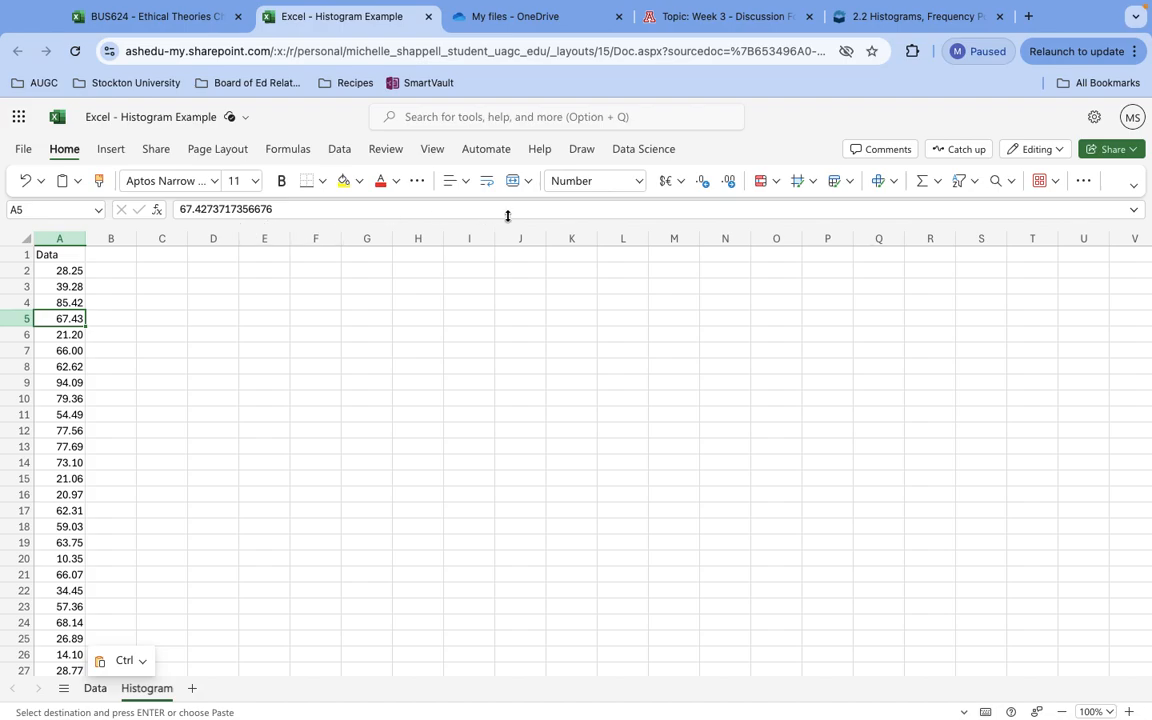
# Switch column A of the Histogram sheet to the General format and back to the Number format.
pyautogui.click(82, 240)
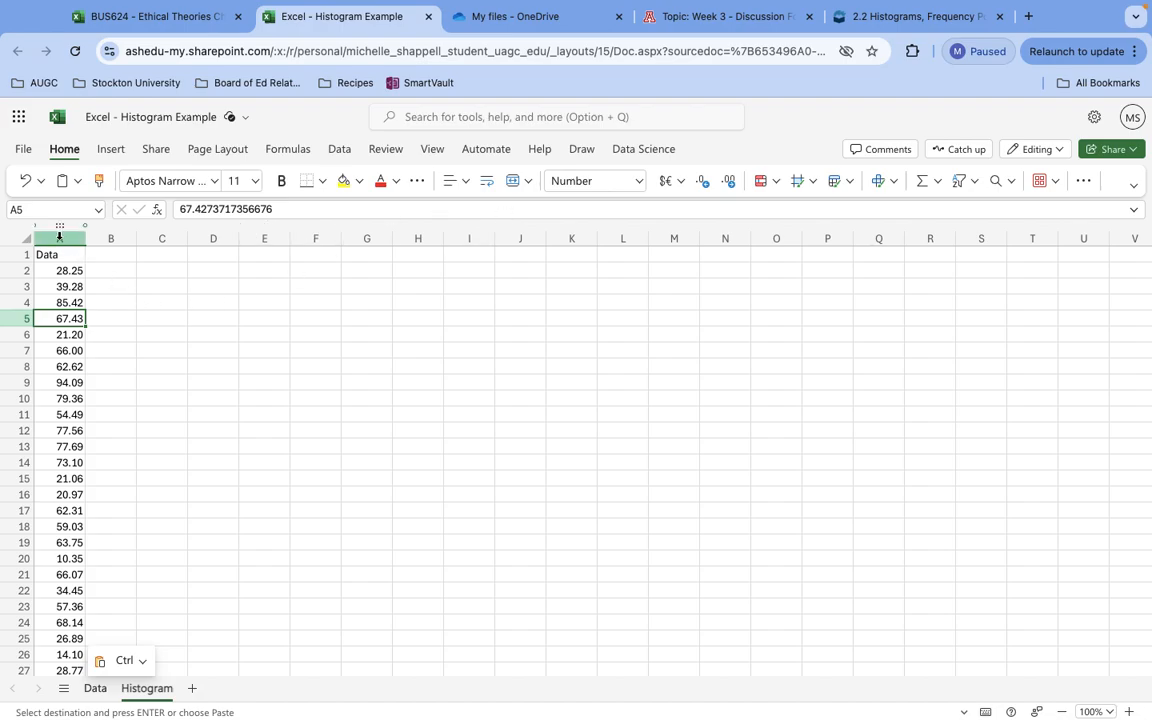
pyautogui.click(638, 181)
pyautogui.click(609, 234)
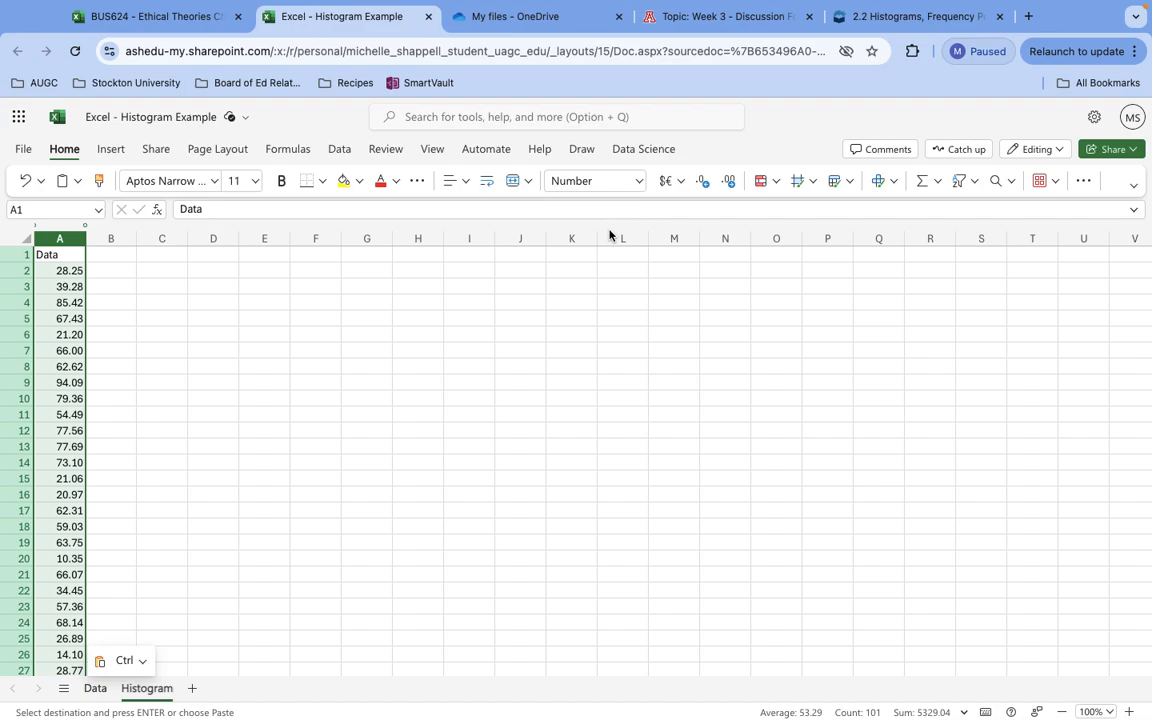
pyautogui.click(640, 181)
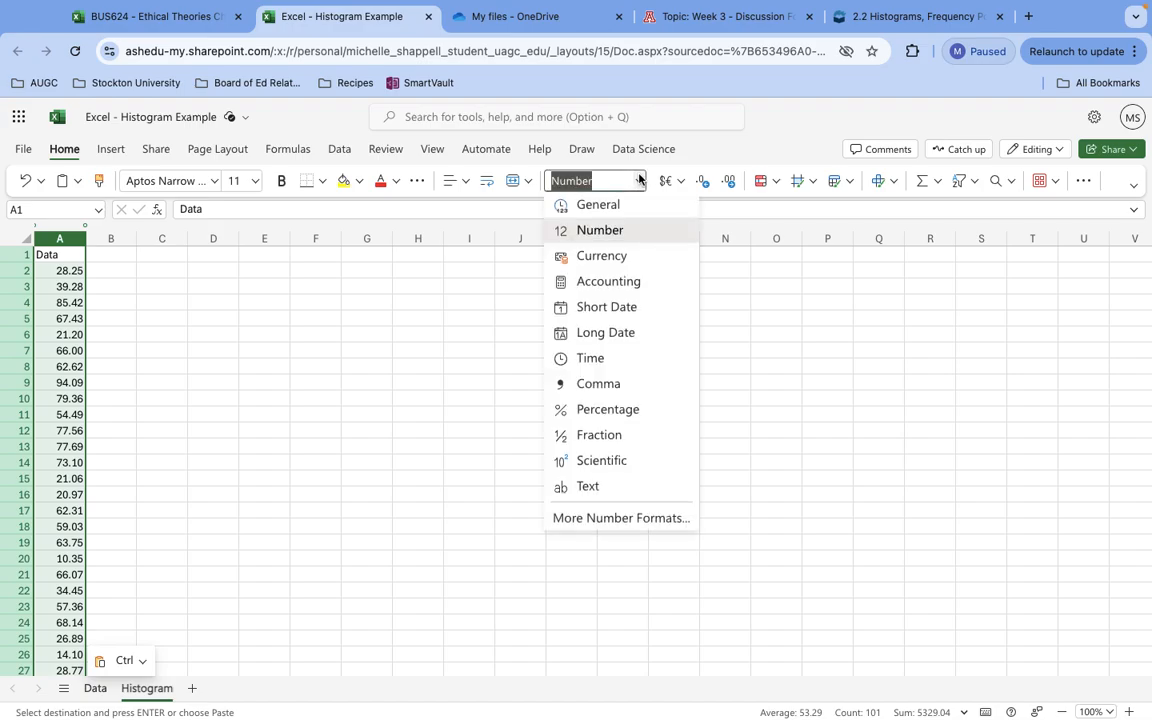
pyautogui.click(600, 207)
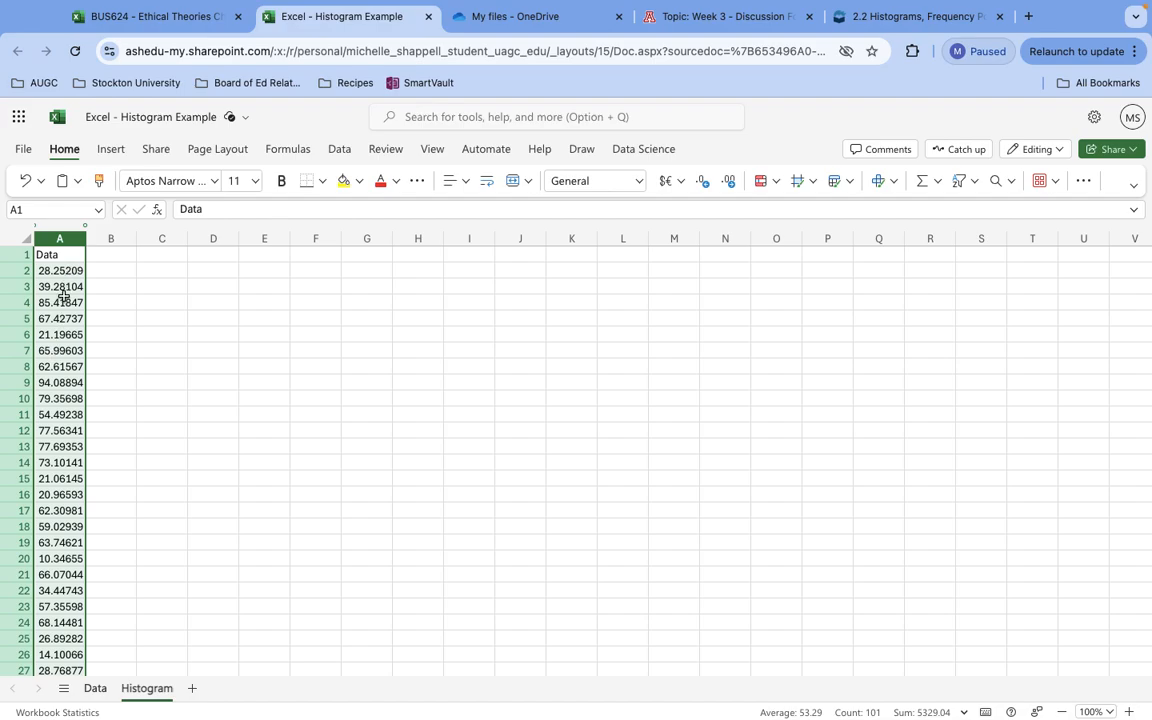
pyautogui.click(640, 181)
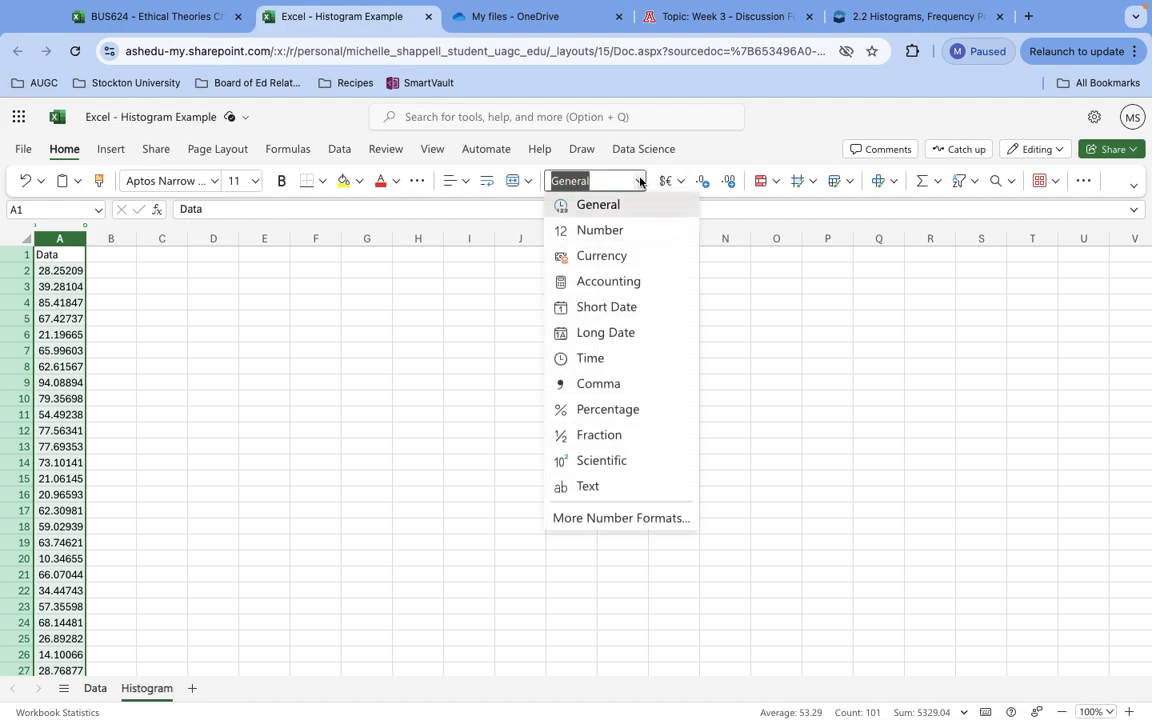
pyautogui.click(609, 232)
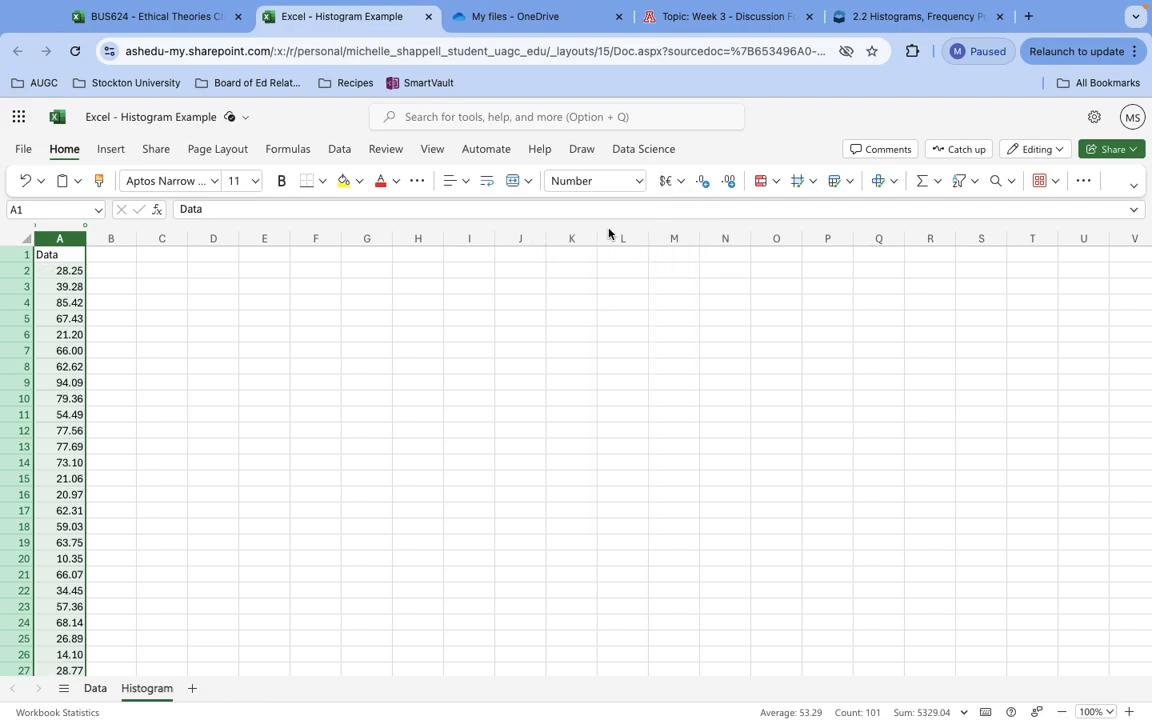
# Increase the decimal places of cell A3 by one and decrease them by one again.
pyautogui.click(72, 288)
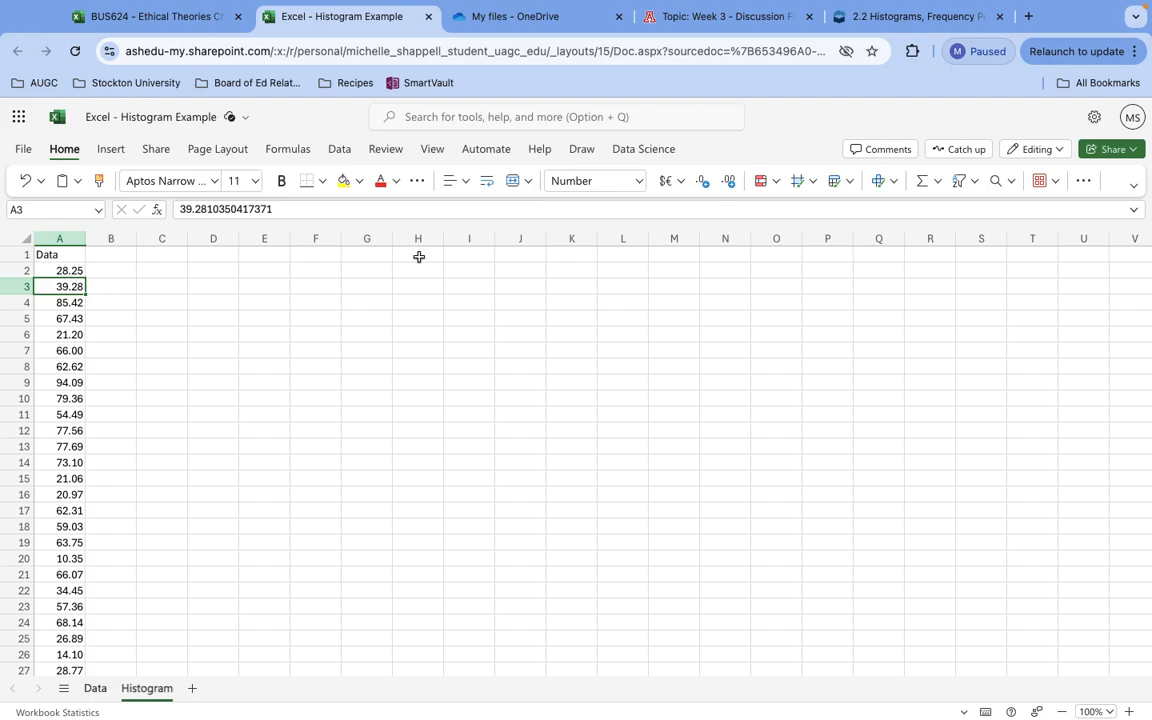
pyautogui.click(733, 190)
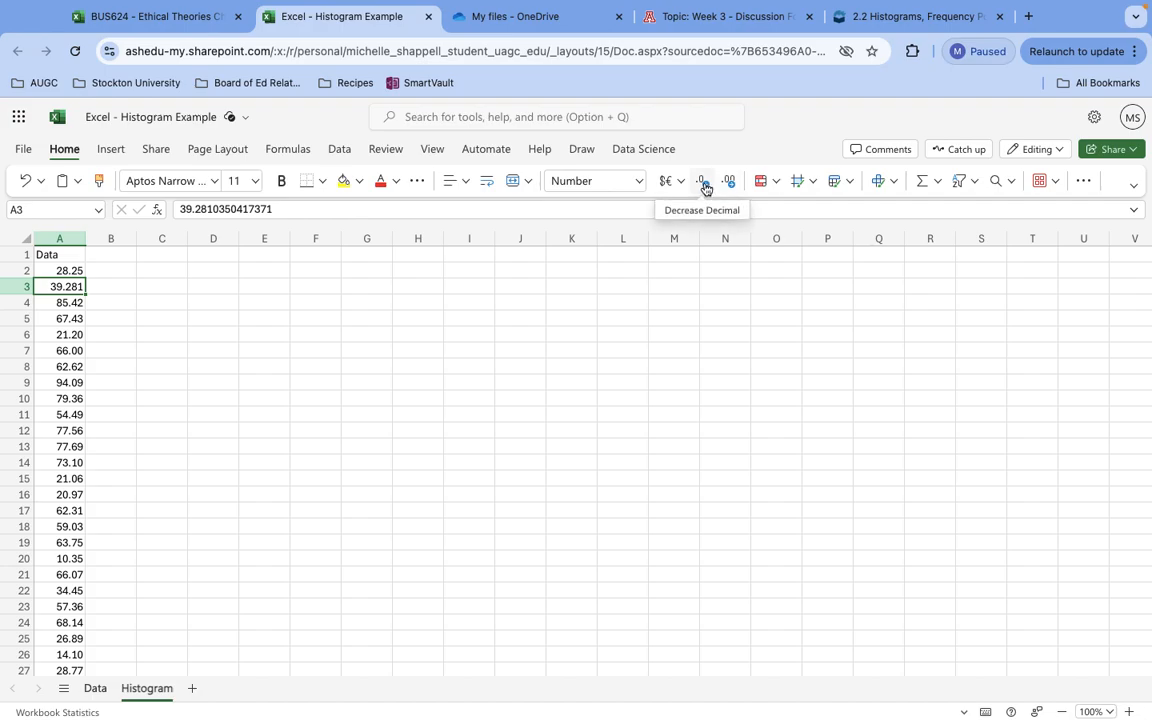
pyautogui.click(705, 189)
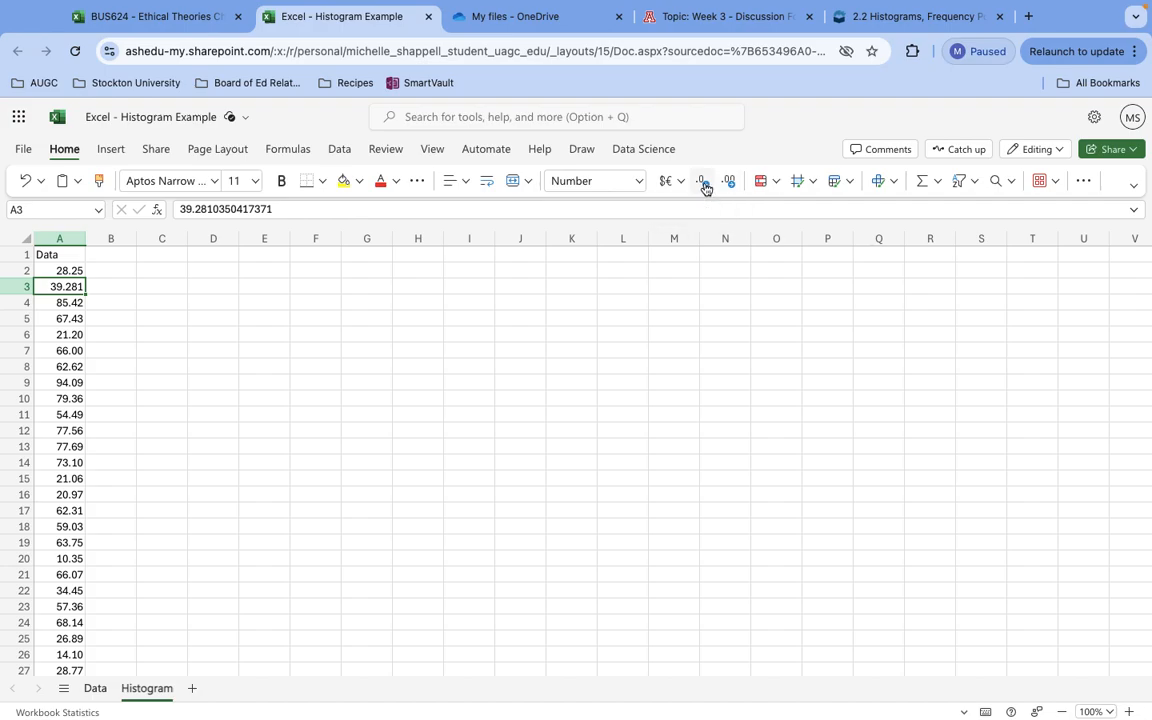
# Increase the decimal places of column A by one and decrease them by one again.
pyautogui.click(60, 238)
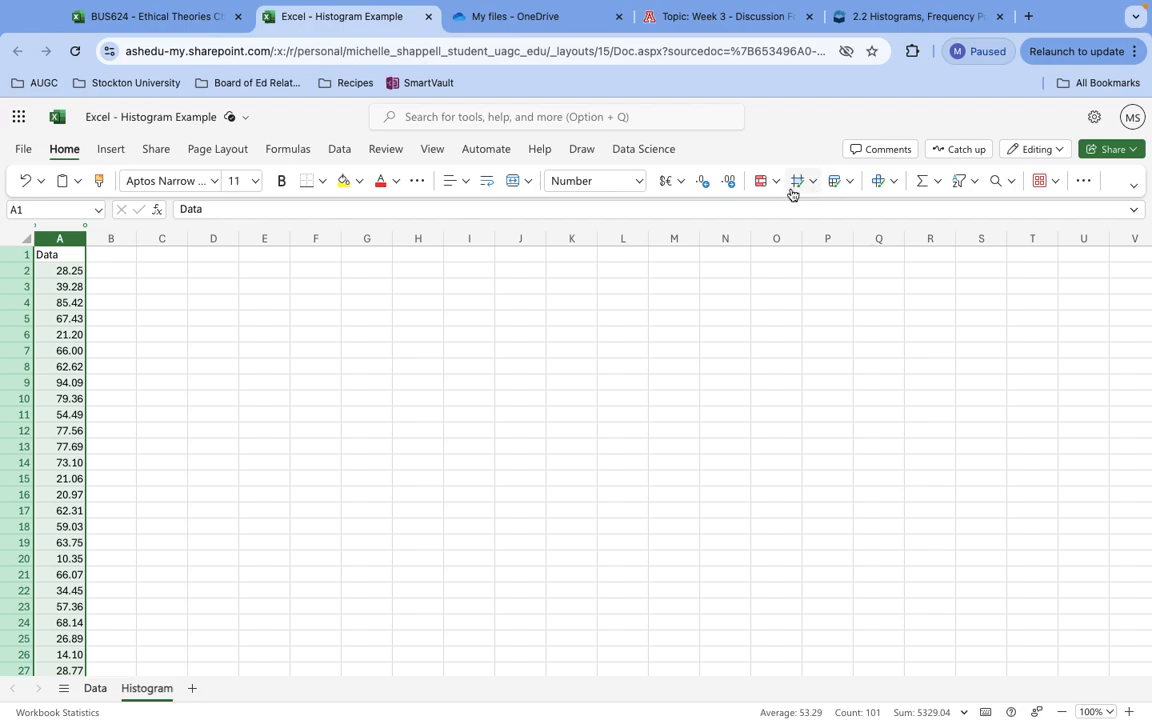
pyautogui.click(733, 187)
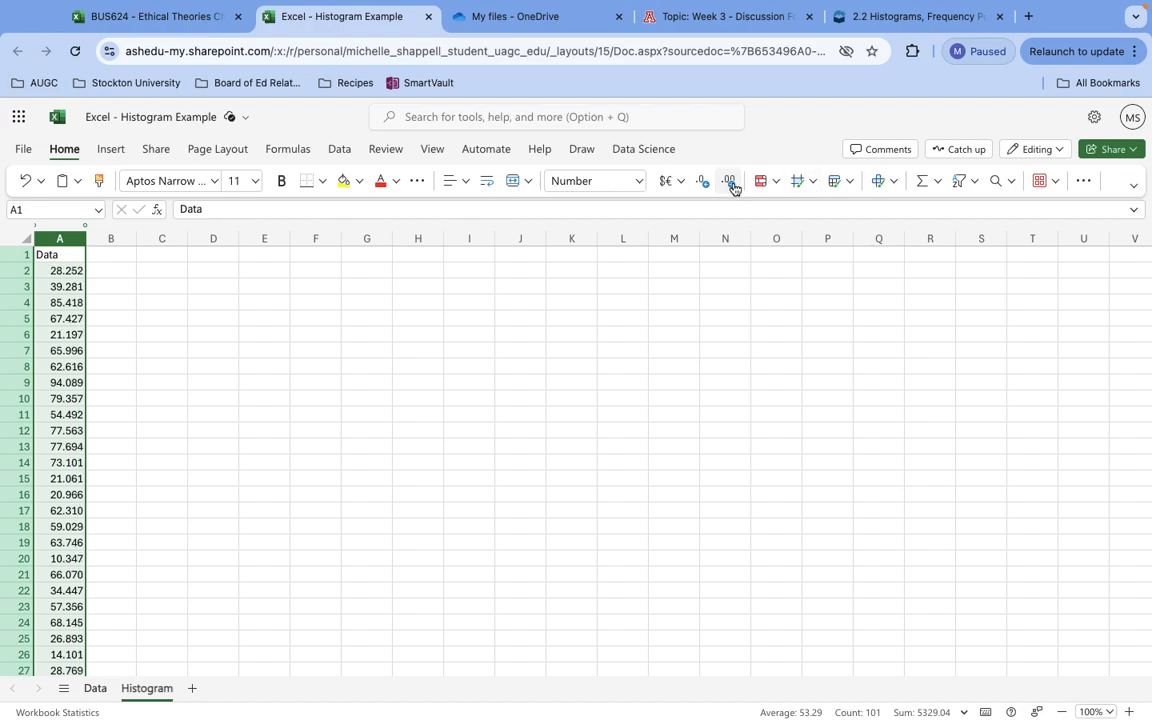
pyautogui.click(705, 182)
pyautogui.click(214, 317)
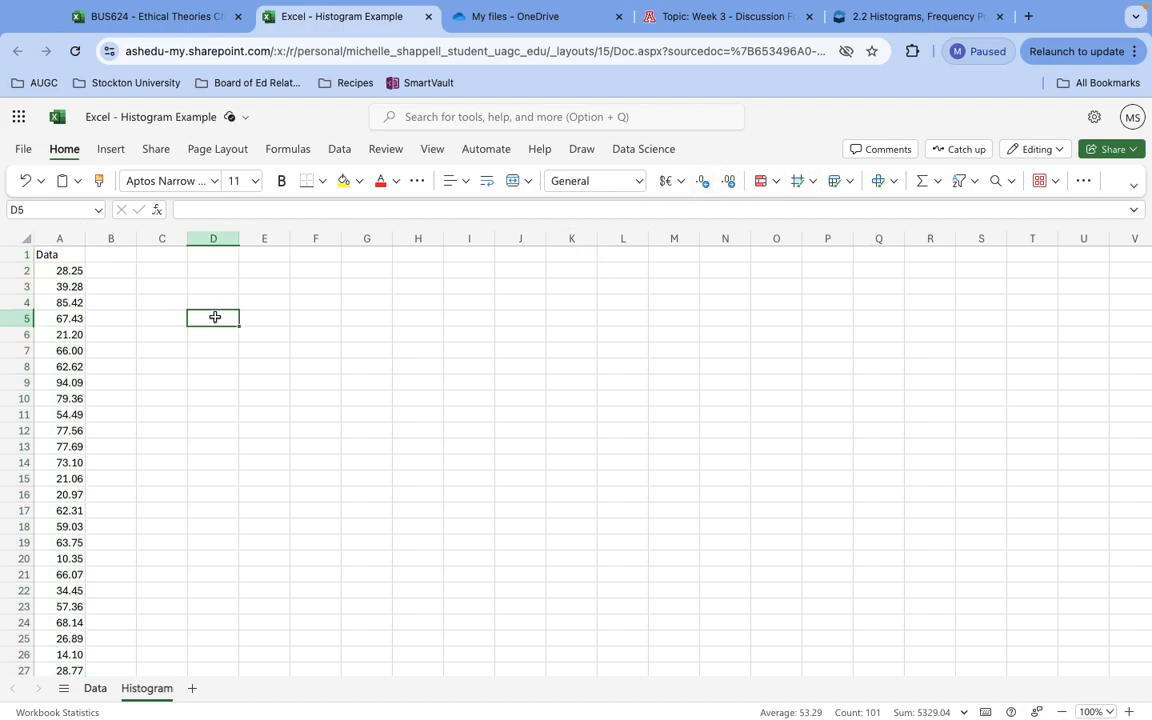
# Insert a histogram chart from the data in column A and move it next to the data column.
pyautogui.click(44, 237)
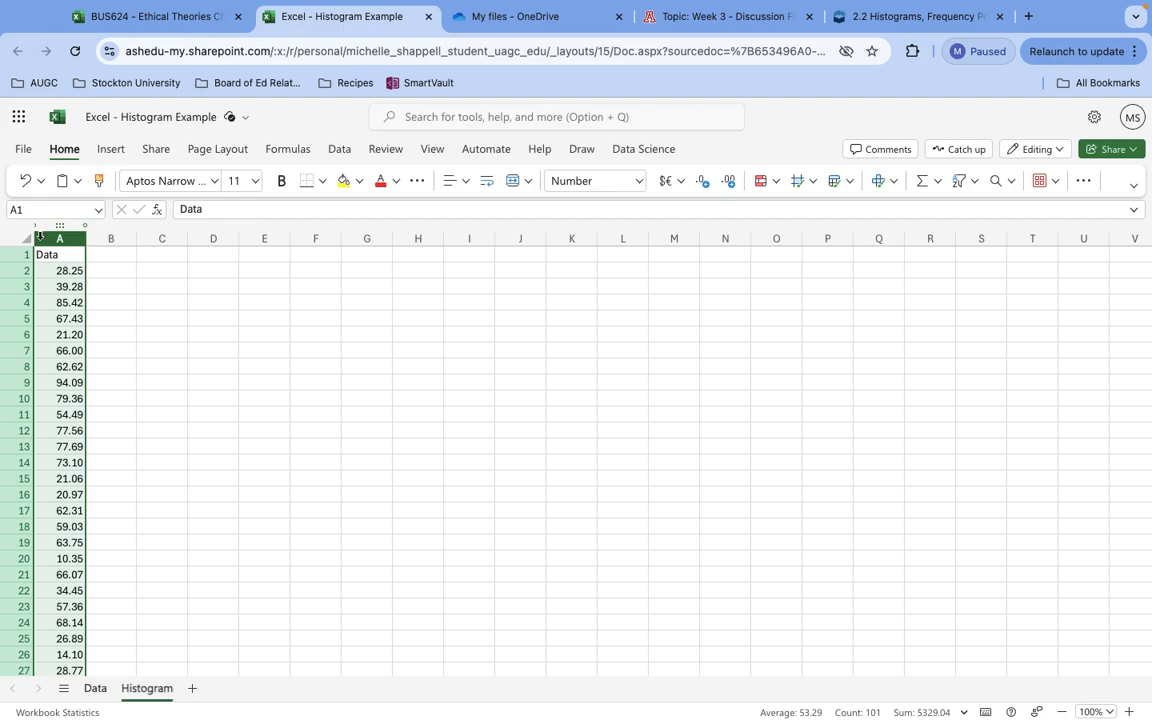
pyautogui.click(109, 150)
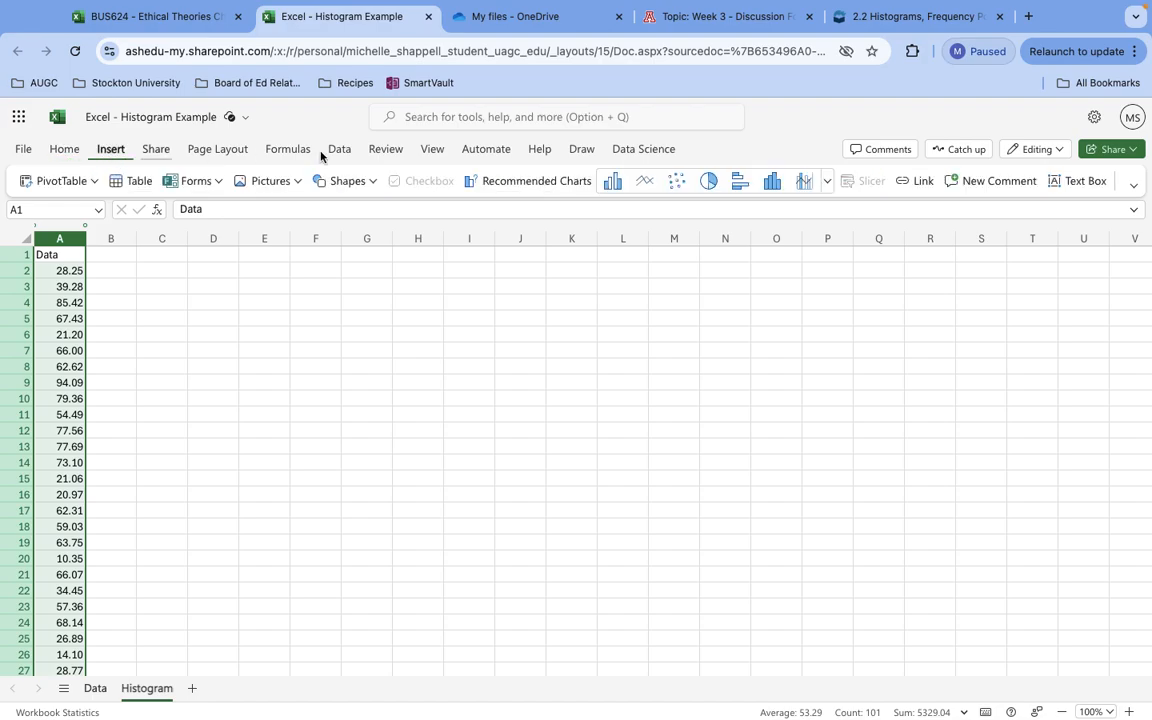
pyautogui.click(773, 181)
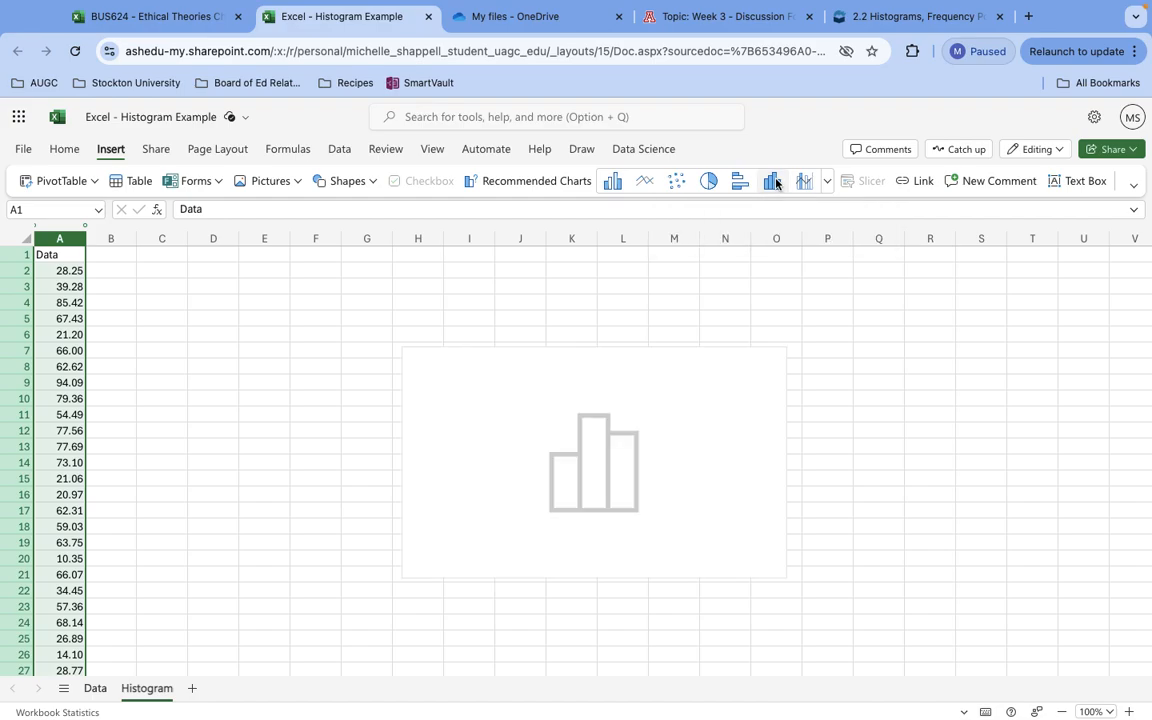
pyautogui.moveTo(707, 360); pyautogui.dragTo(427, 287)
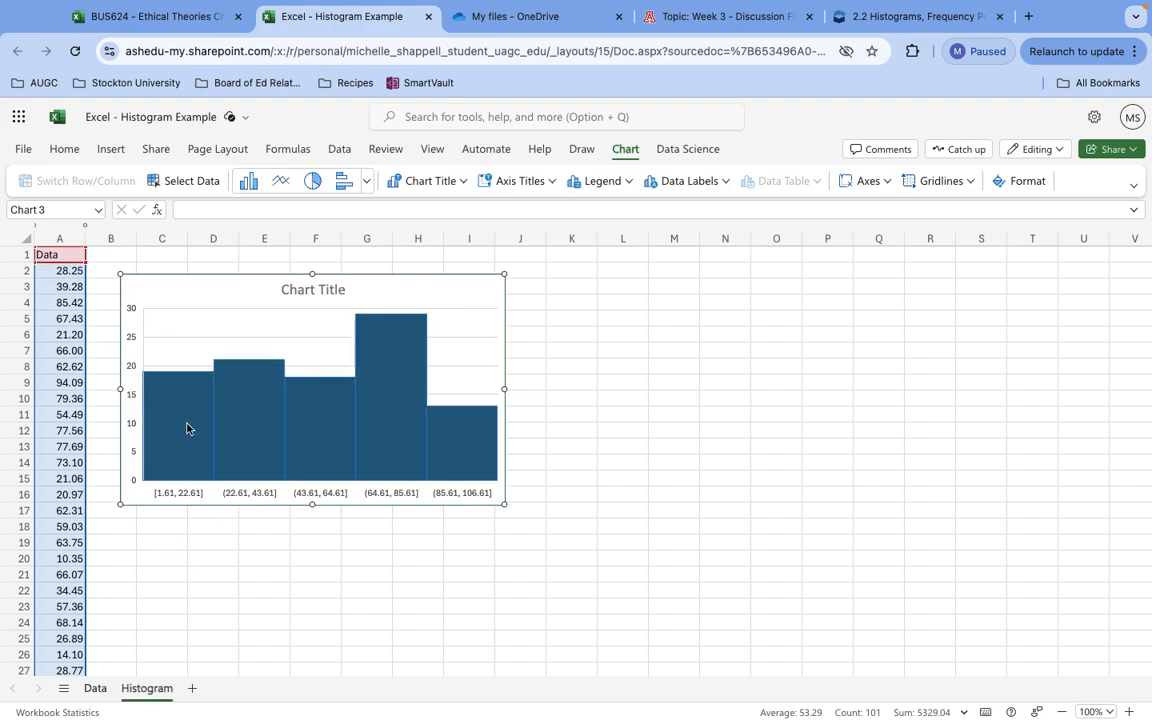
pyautogui.moveTo(180, 447)
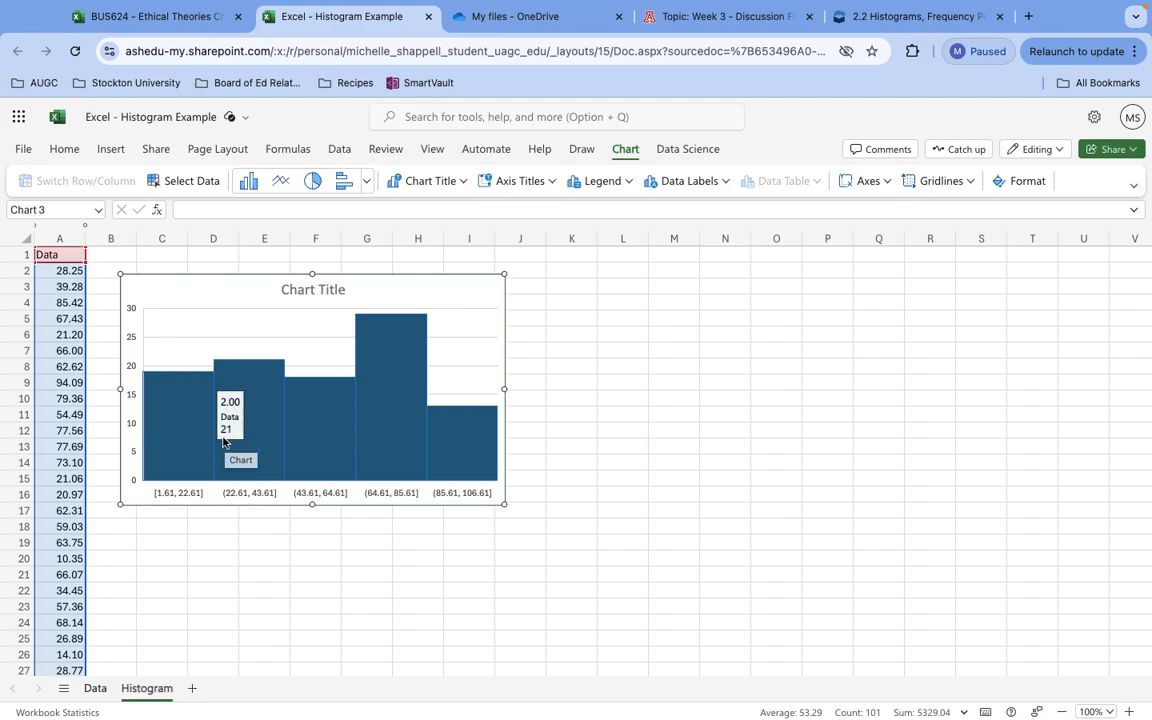
pyautogui.moveTo(429, 457)
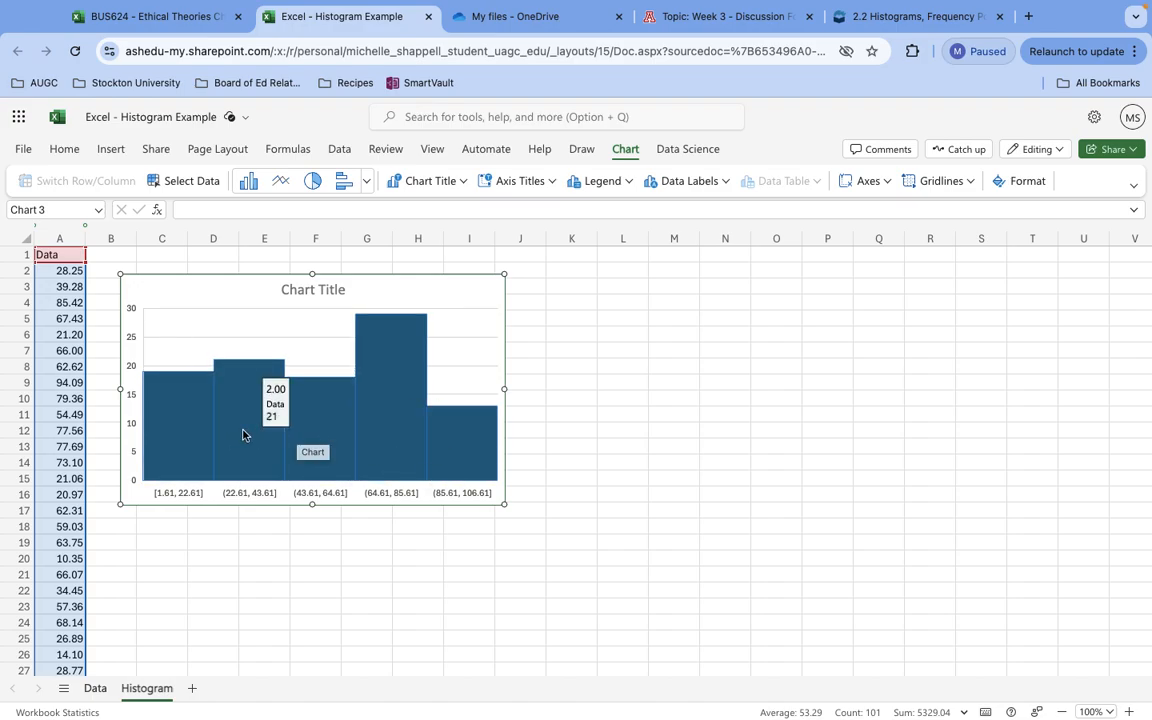
# Sort the values in column A of the Histogram sheet in ascending order.
pyautogui.click(67, 234)
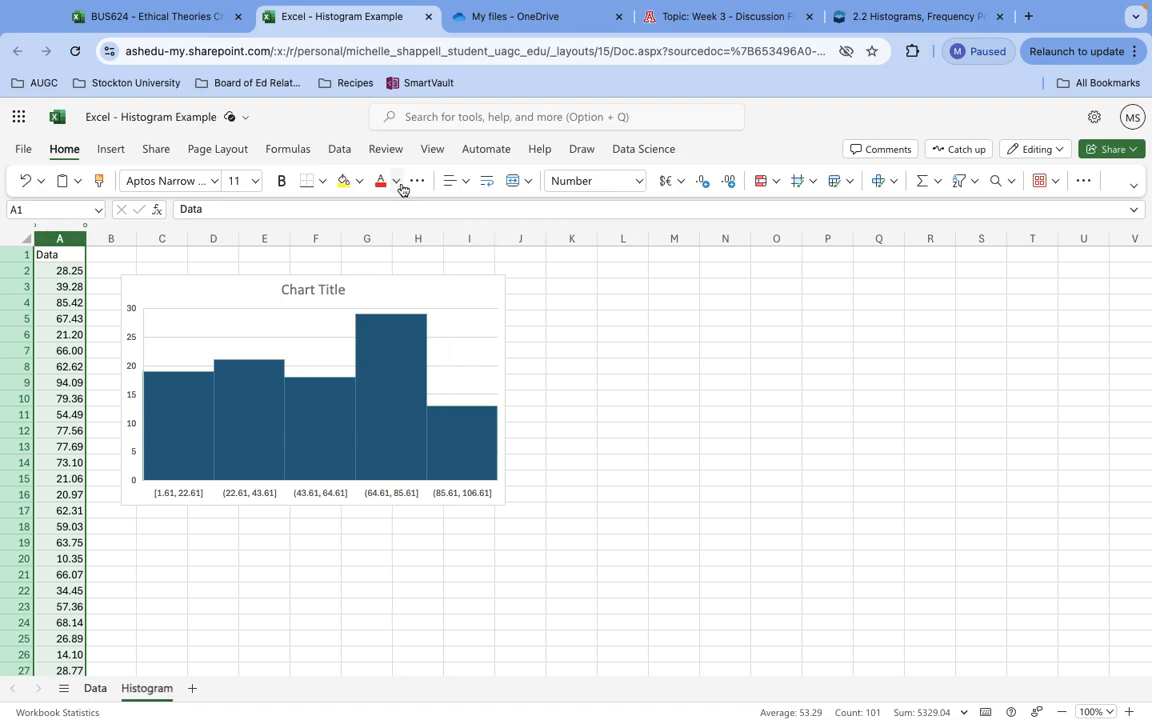
pyautogui.click(341, 150)
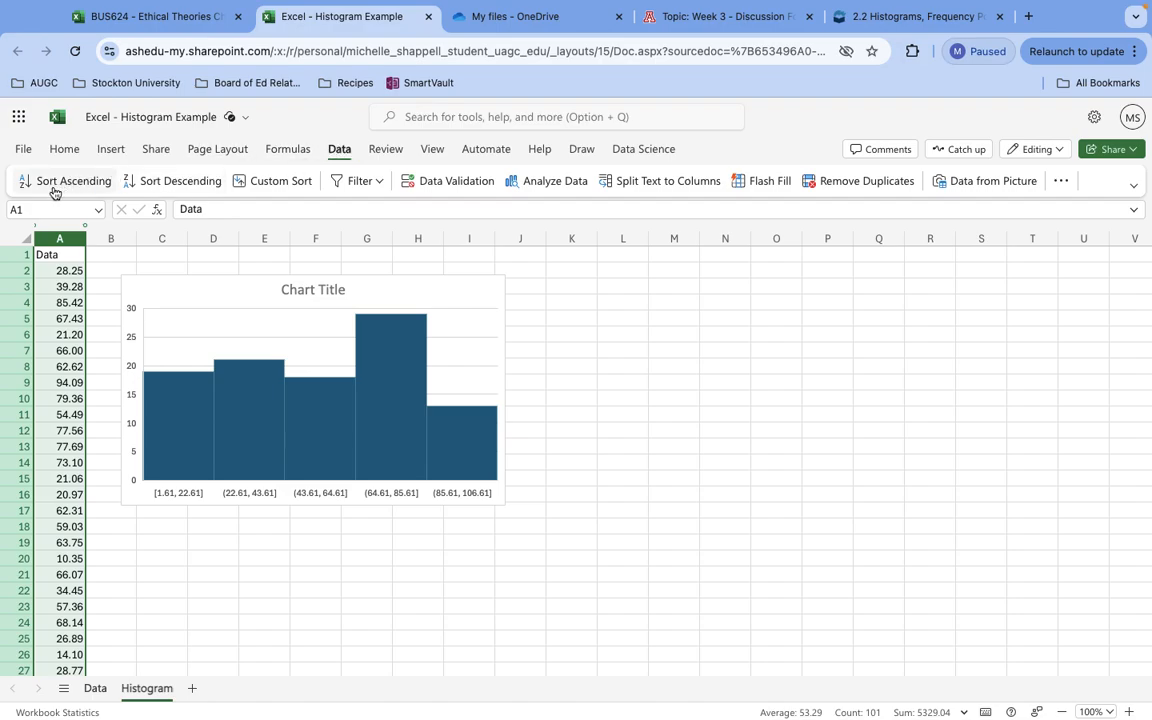
pyautogui.click(45, 183)
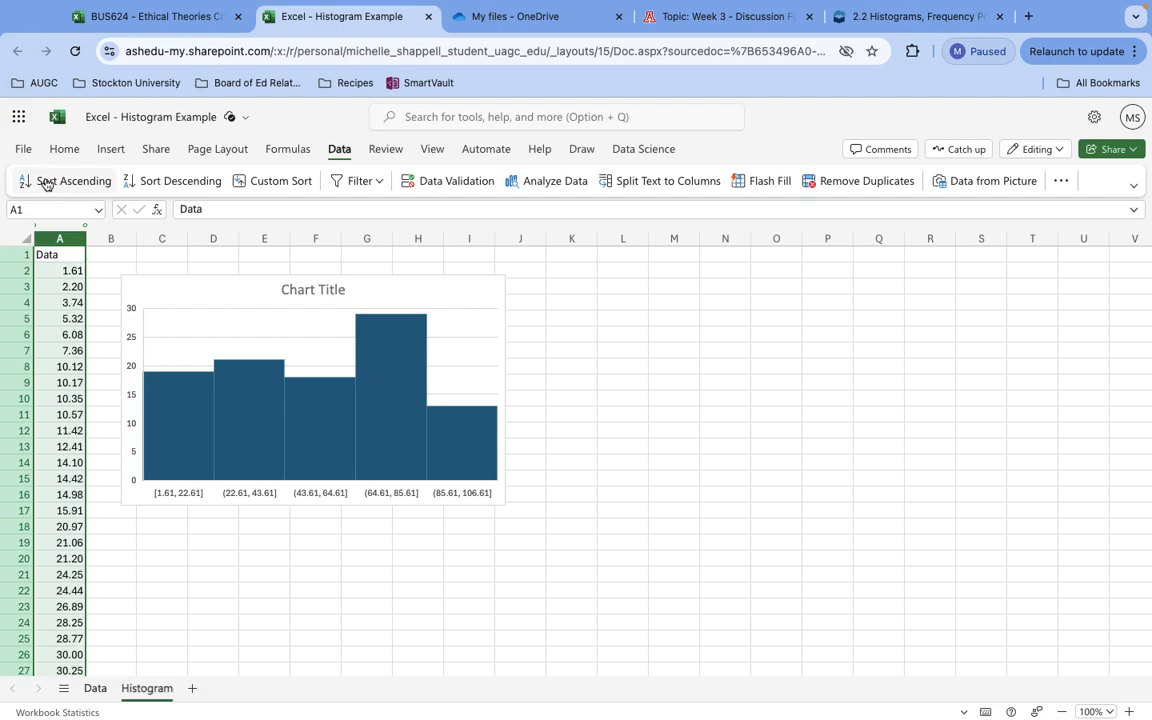
# Select cells A2 to A20 to count the values that fall in the histogram's first bin.
pyautogui.click(73, 271)
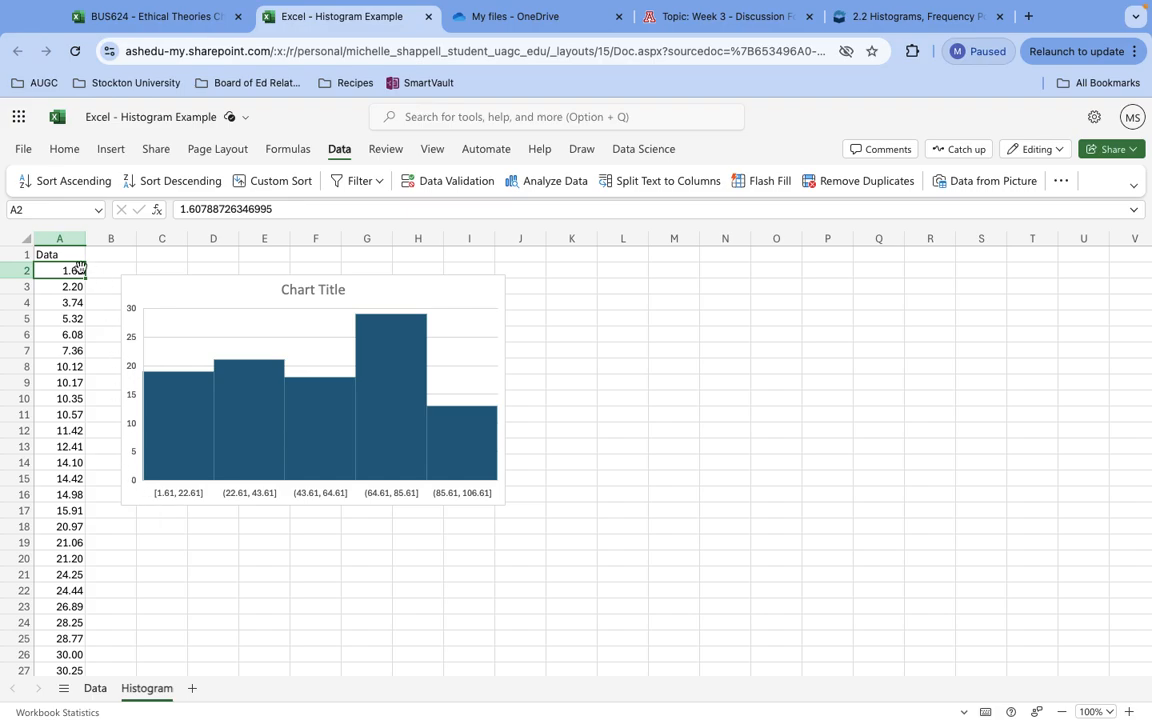
pyautogui.moveTo(69, 268); pyautogui.dragTo(58, 557)
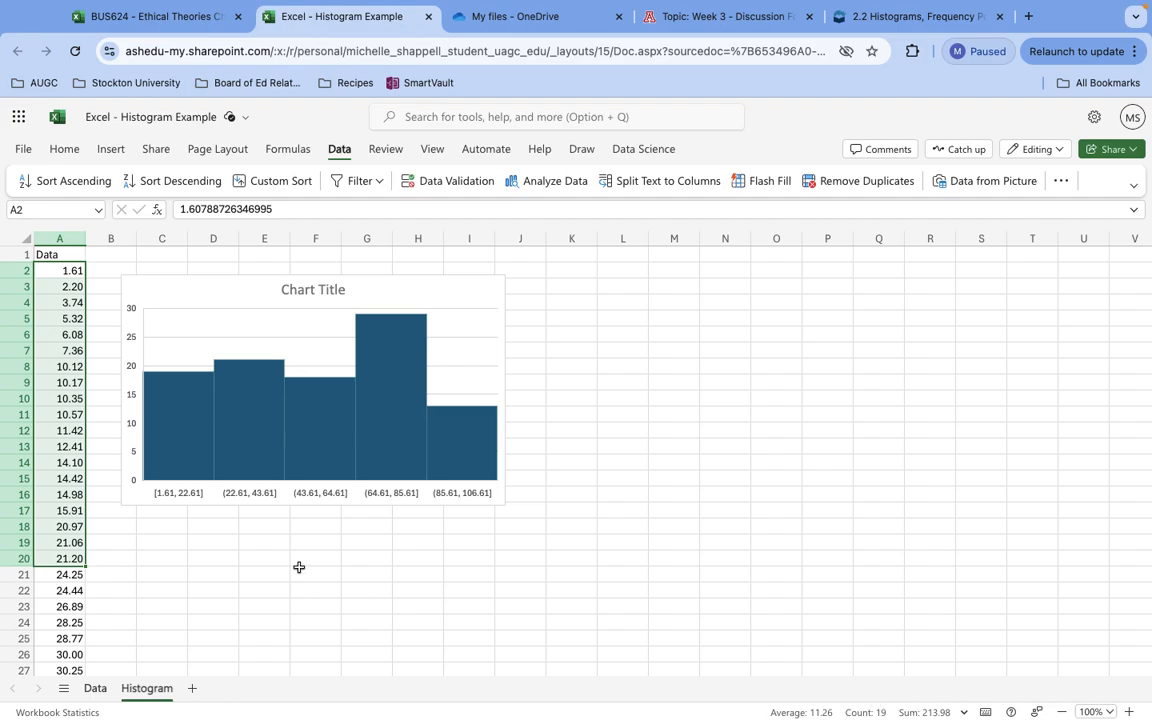
pyautogui.moveTo(150, 381)
pyautogui.click(319, 444)
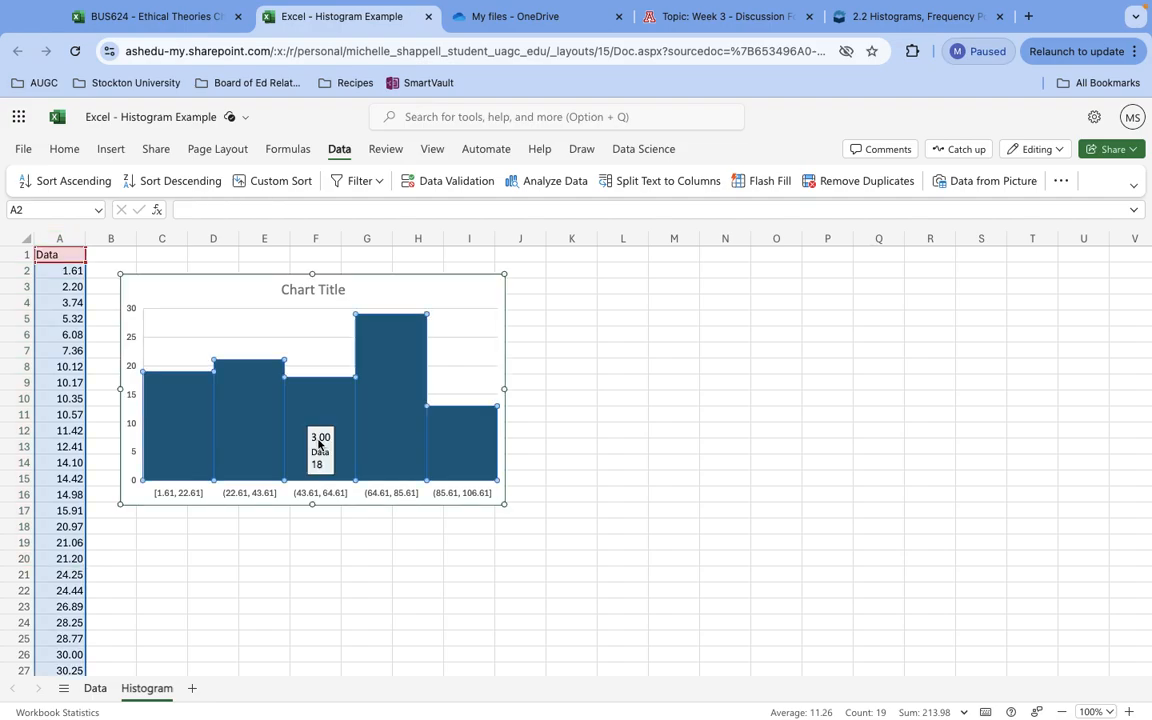
pyautogui.click(252, 430)
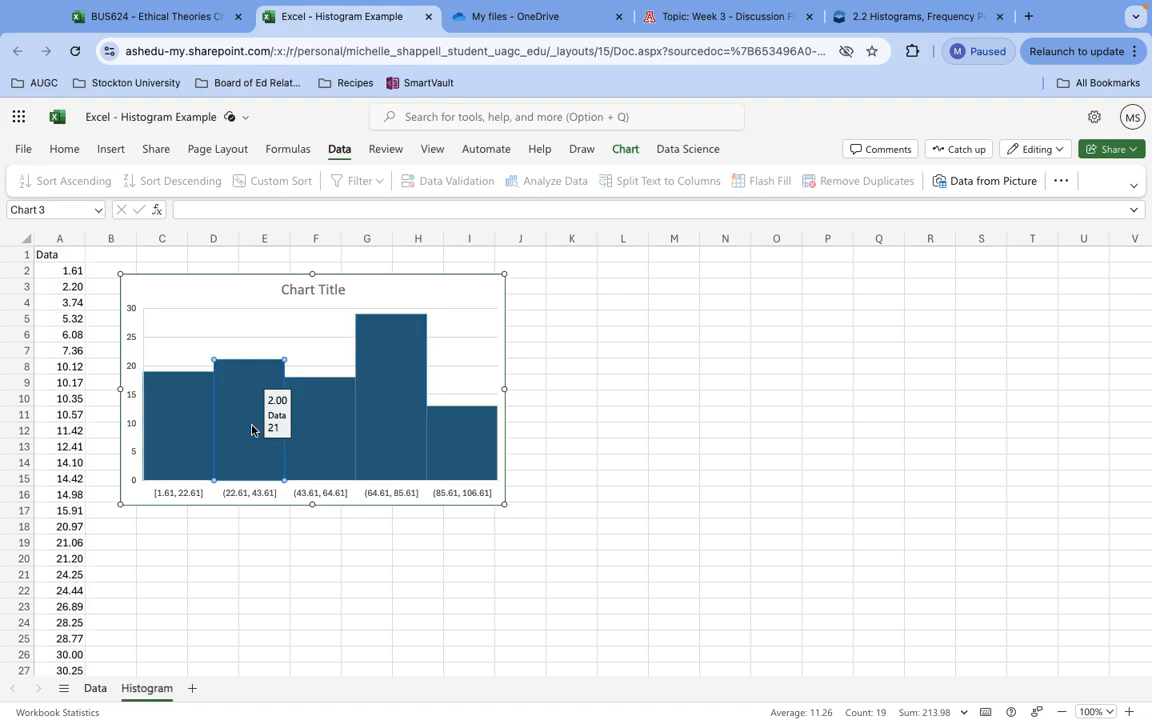
pyautogui.click(265, 588)
pyautogui.click(187, 433)
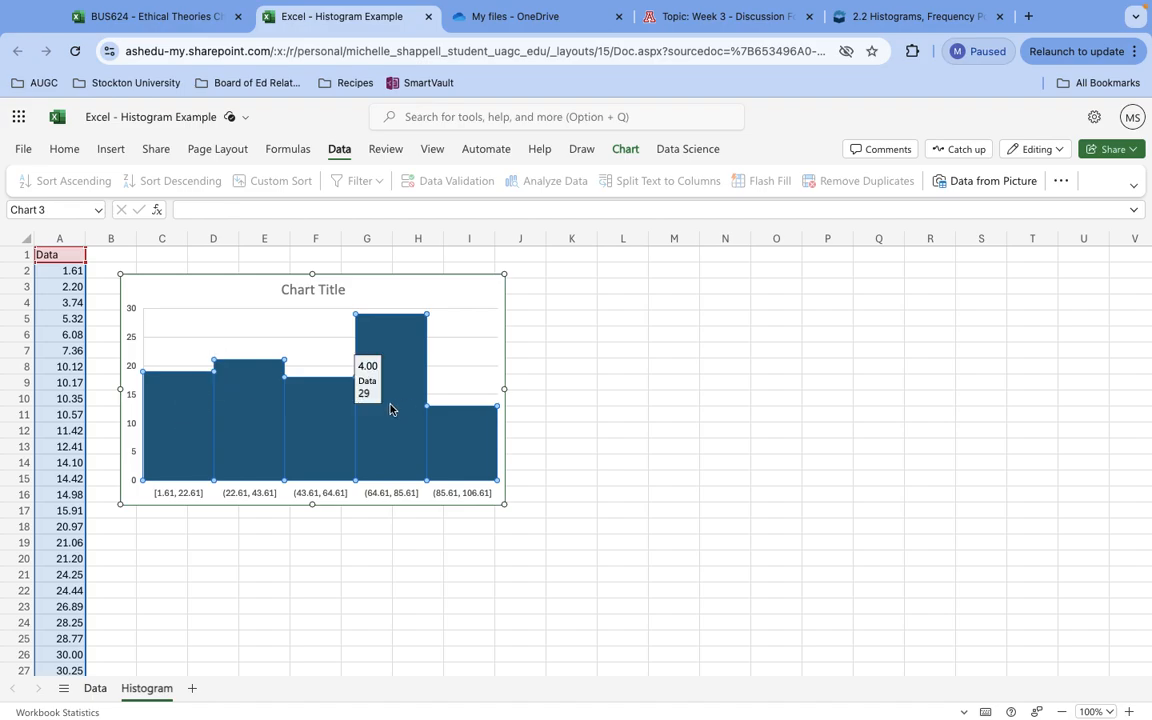
pyautogui.rightClick(257, 418)
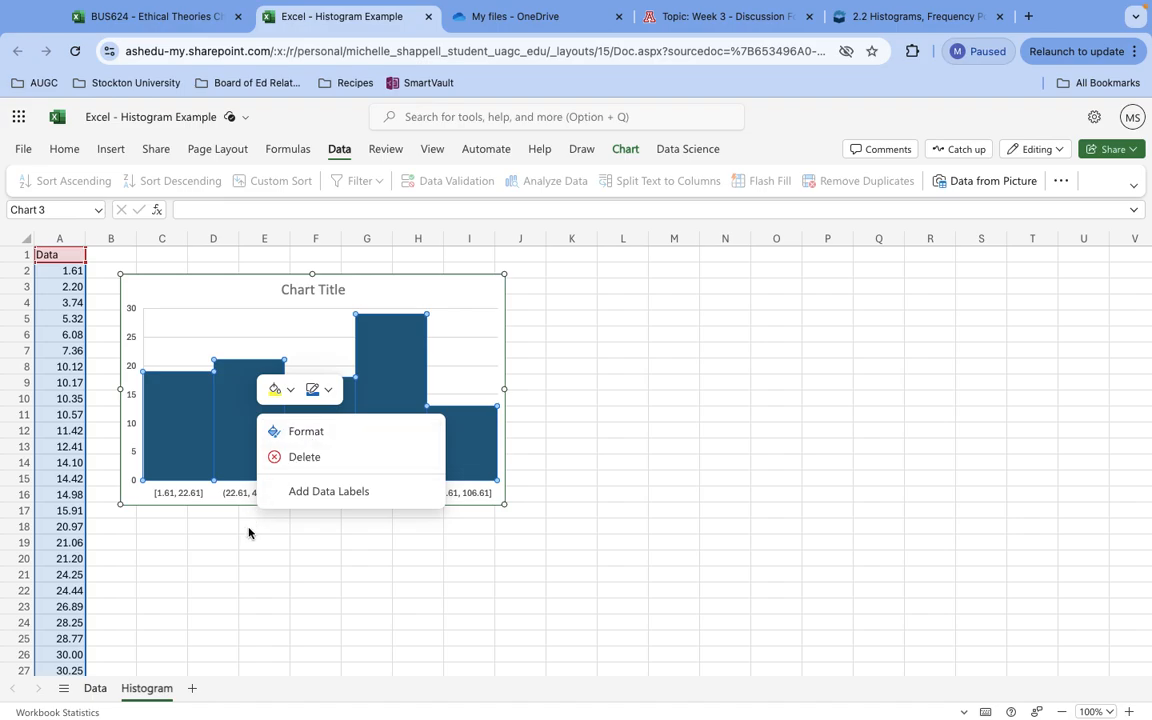
pyautogui.click(260, 551)
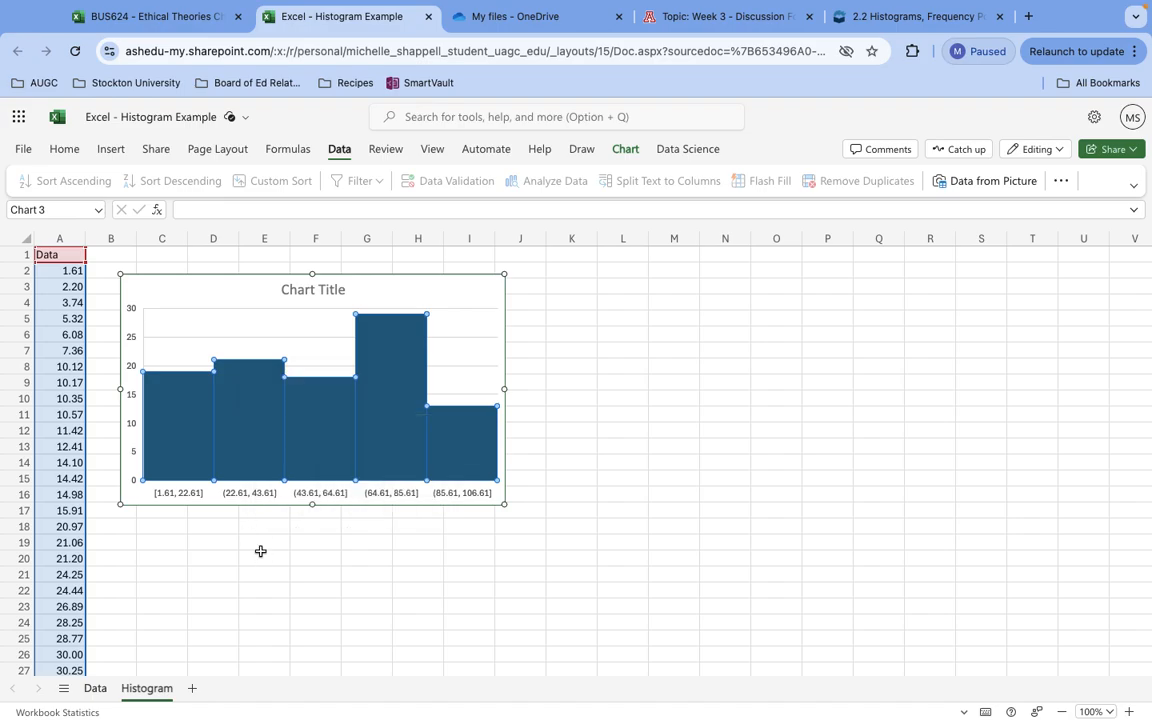
pyautogui.click(207, 561)
# Open the formatting settings of the histogram's data series and examine the chart's source, split and field options.
pyautogui.rightClick(257, 425)
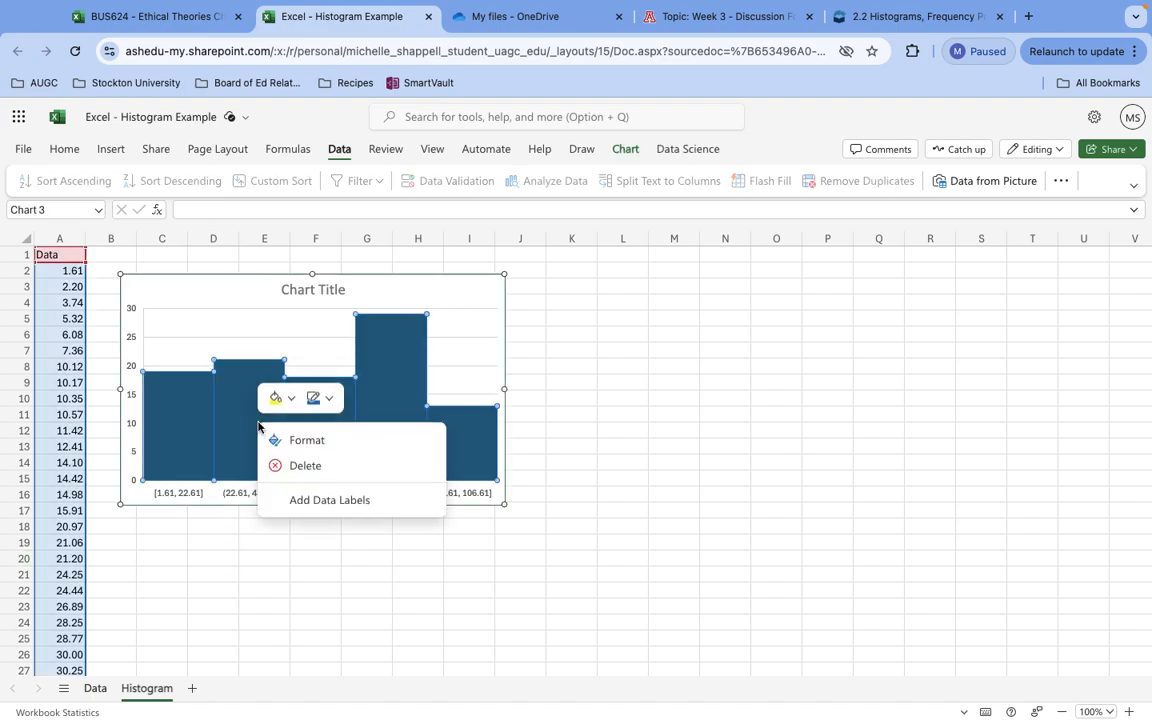
pyautogui.click(334, 440)
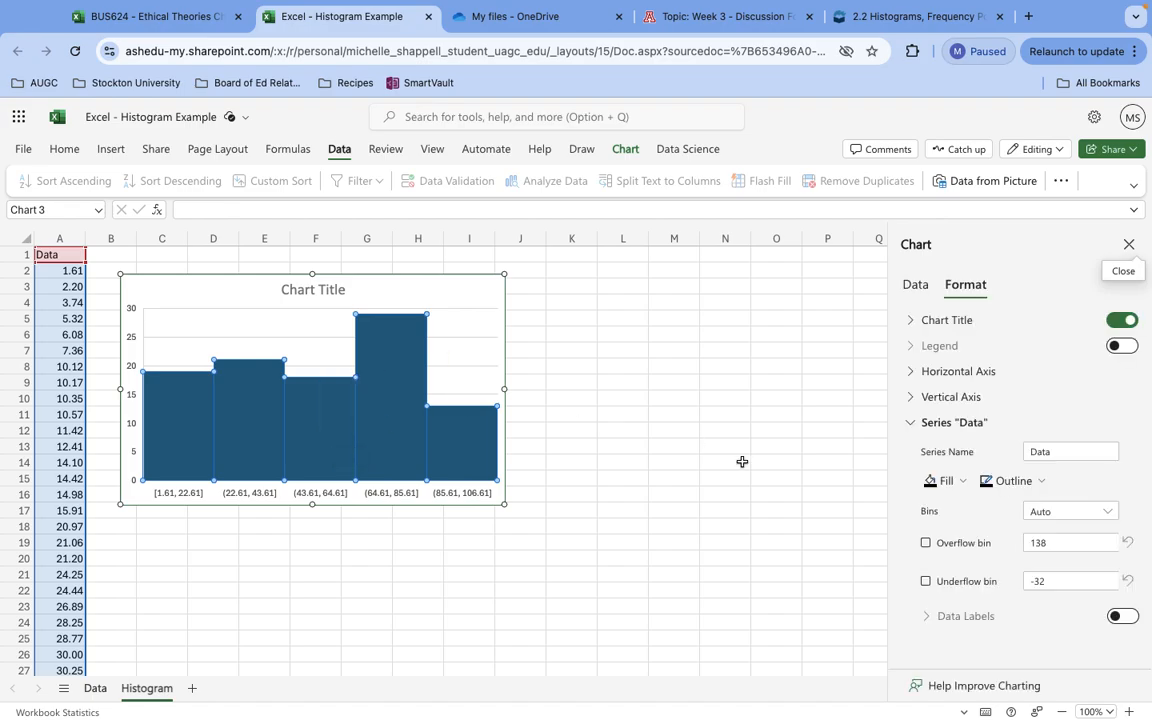
pyautogui.click(913, 287)
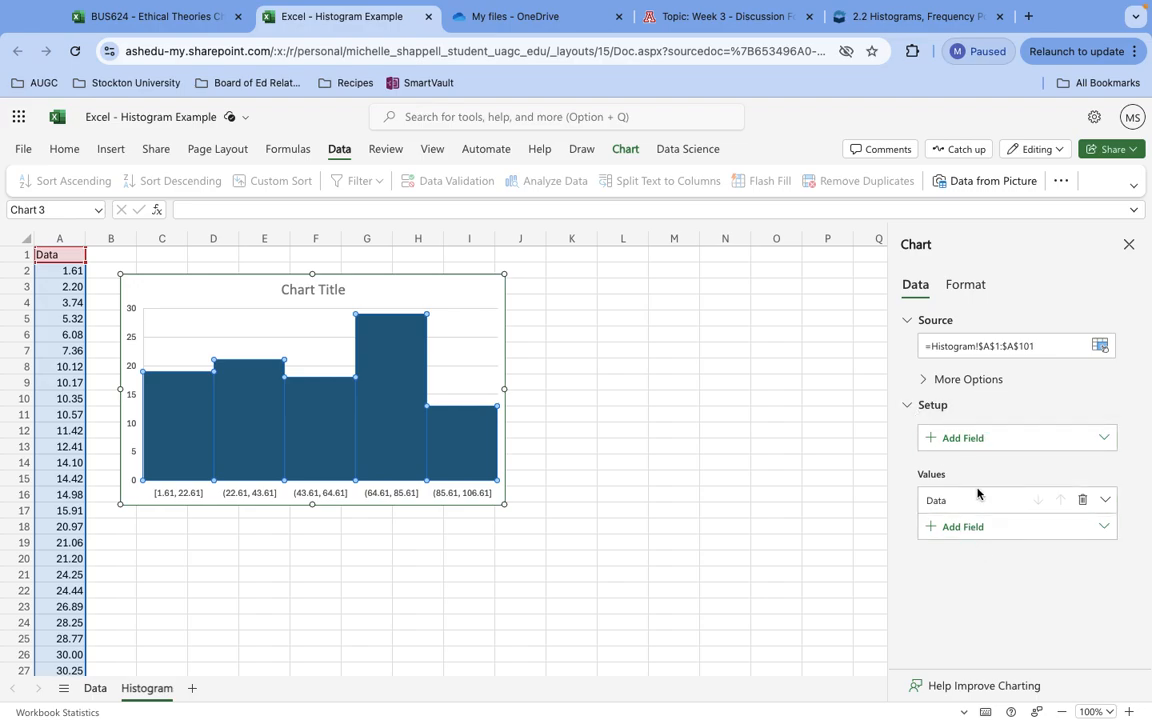
pyautogui.click(1105, 500)
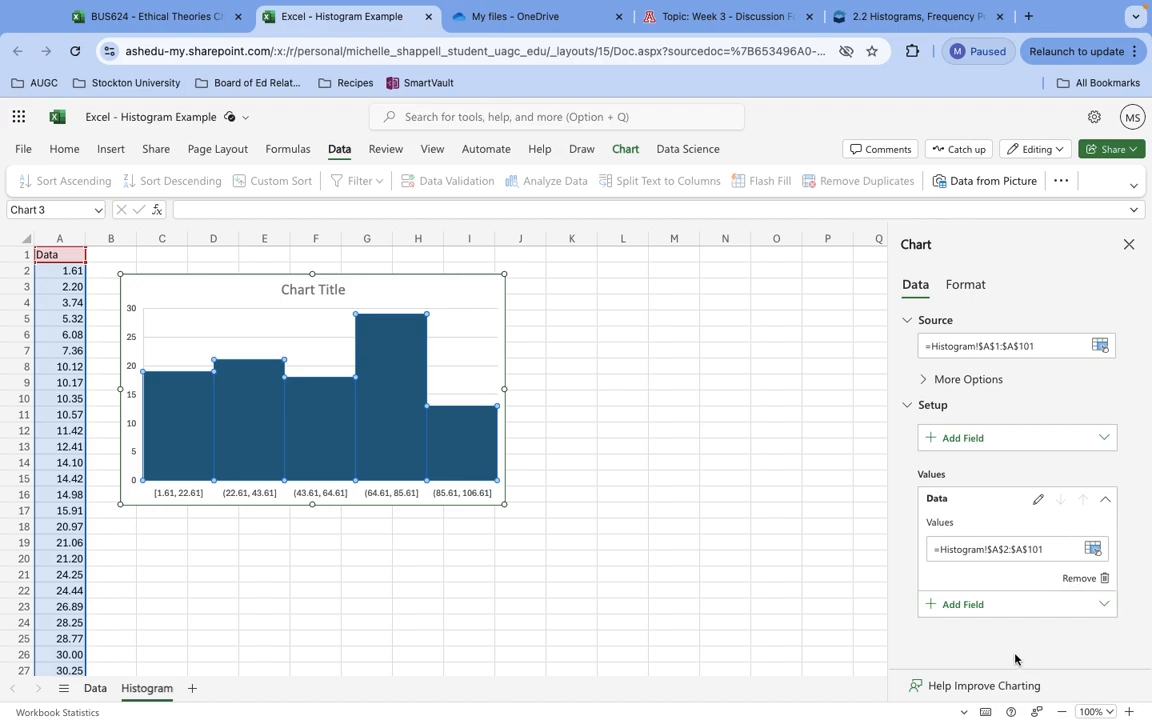
pyautogui.click(921, 381)
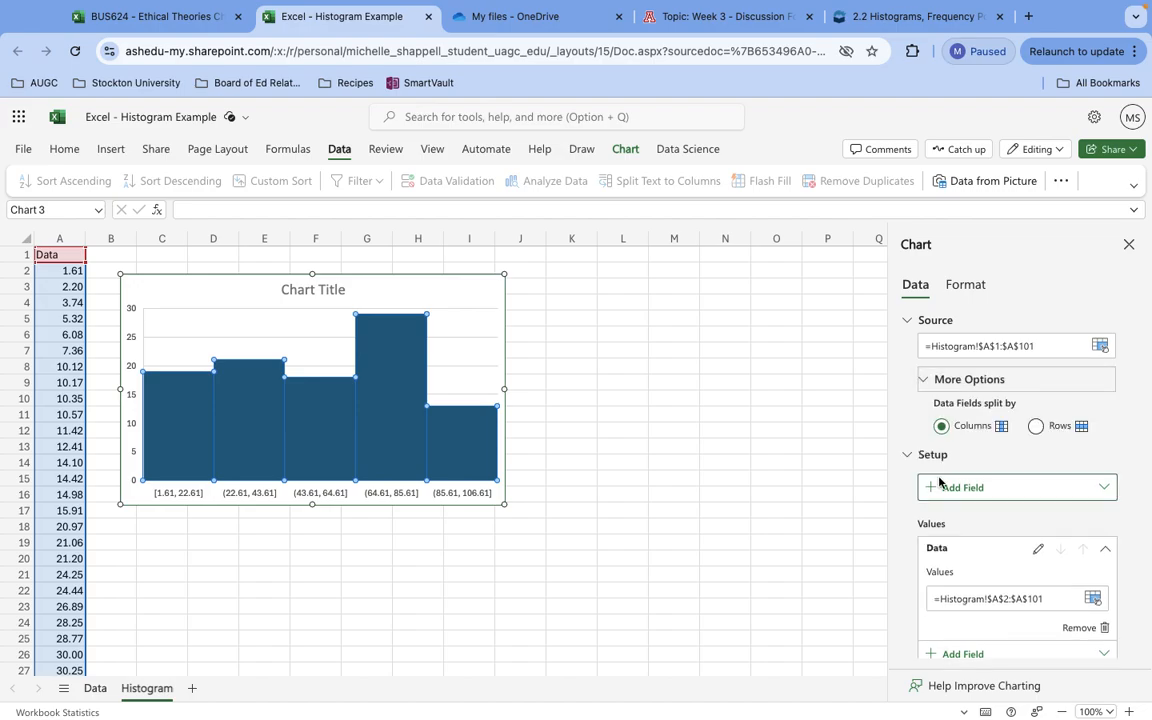
pyautogui.click(1105, 487)
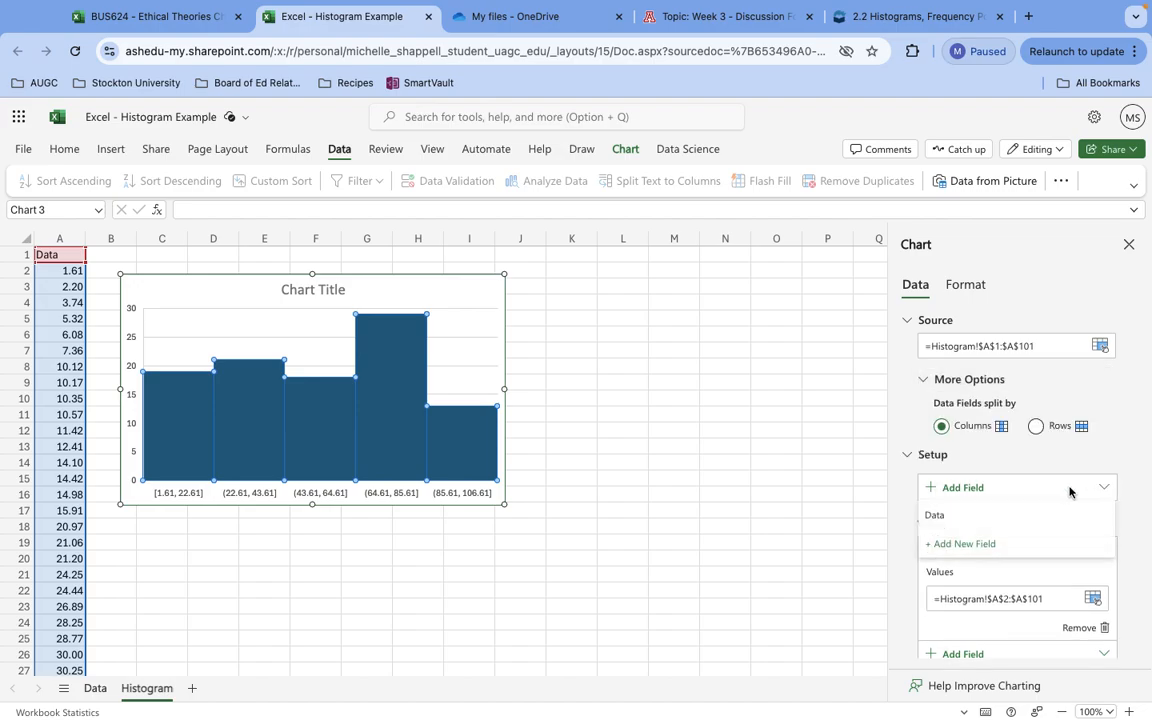
# Switch the histogram's bins from automatic to Number of bins and set the number to 10.
pyautogui.click(970, 287)
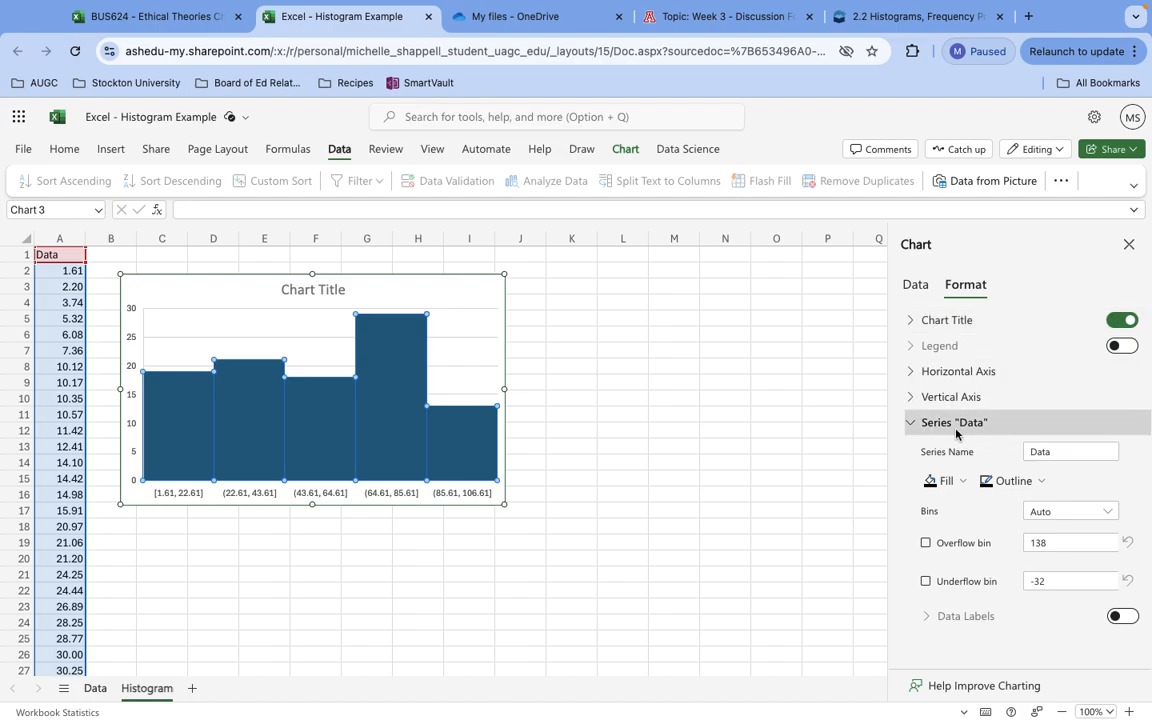
pyautogui.click(1110, 512)
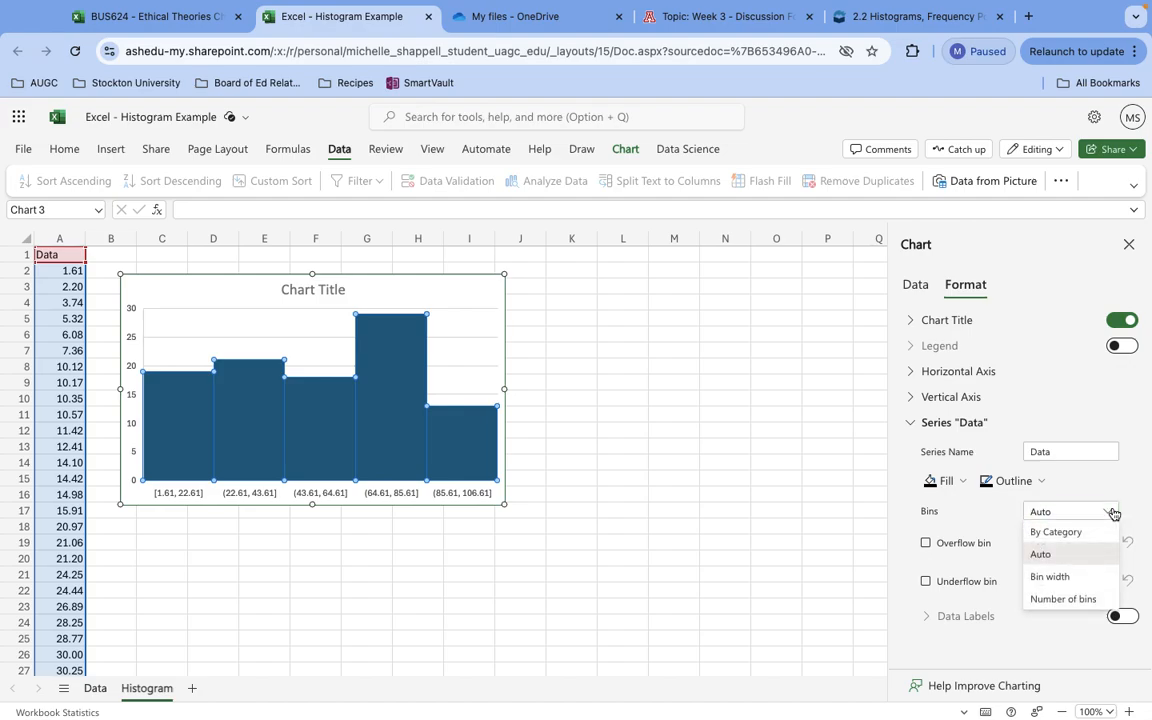
pyautogui.click(1062, 600)
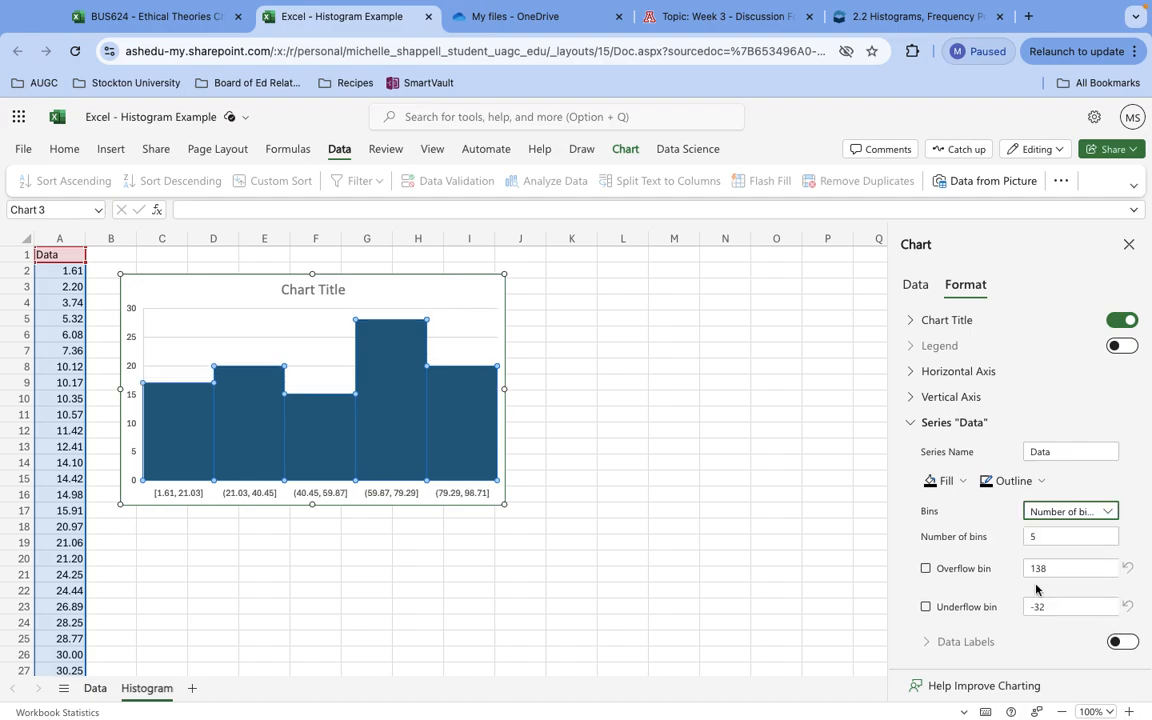
pyautogui.click(1058, 537)
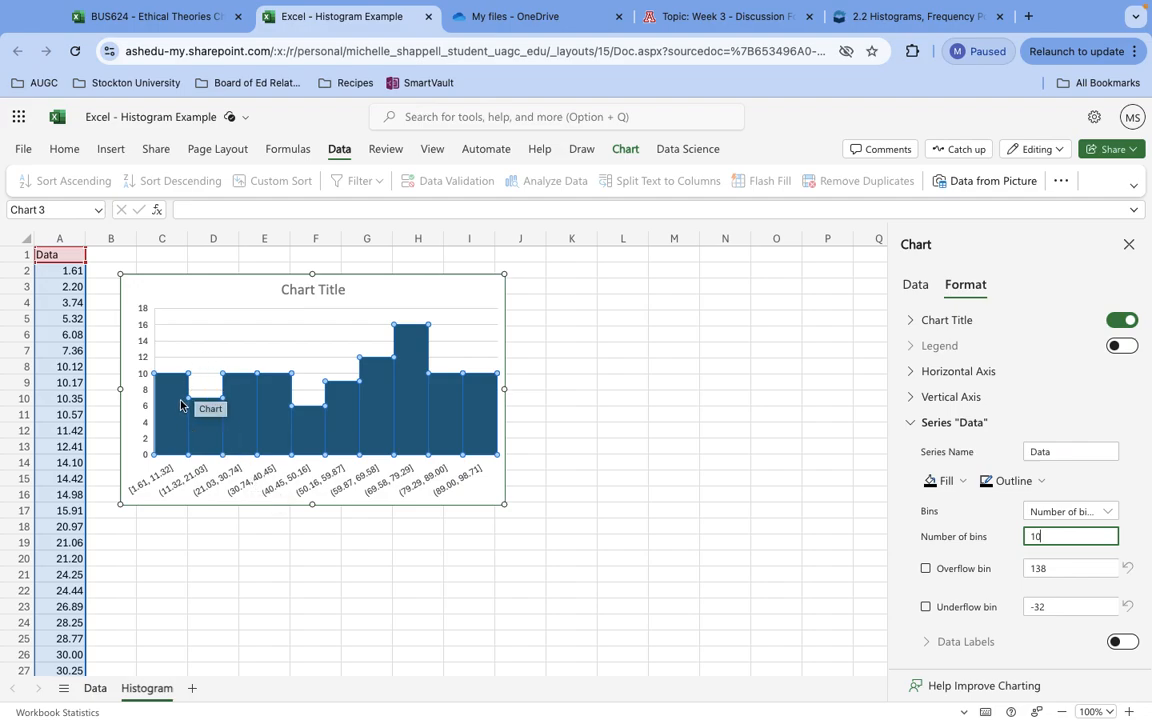
# Select cells A2 to A11 to check their count against the first bar of the 10-bin histogram.
pyautogui.click(184, 558)
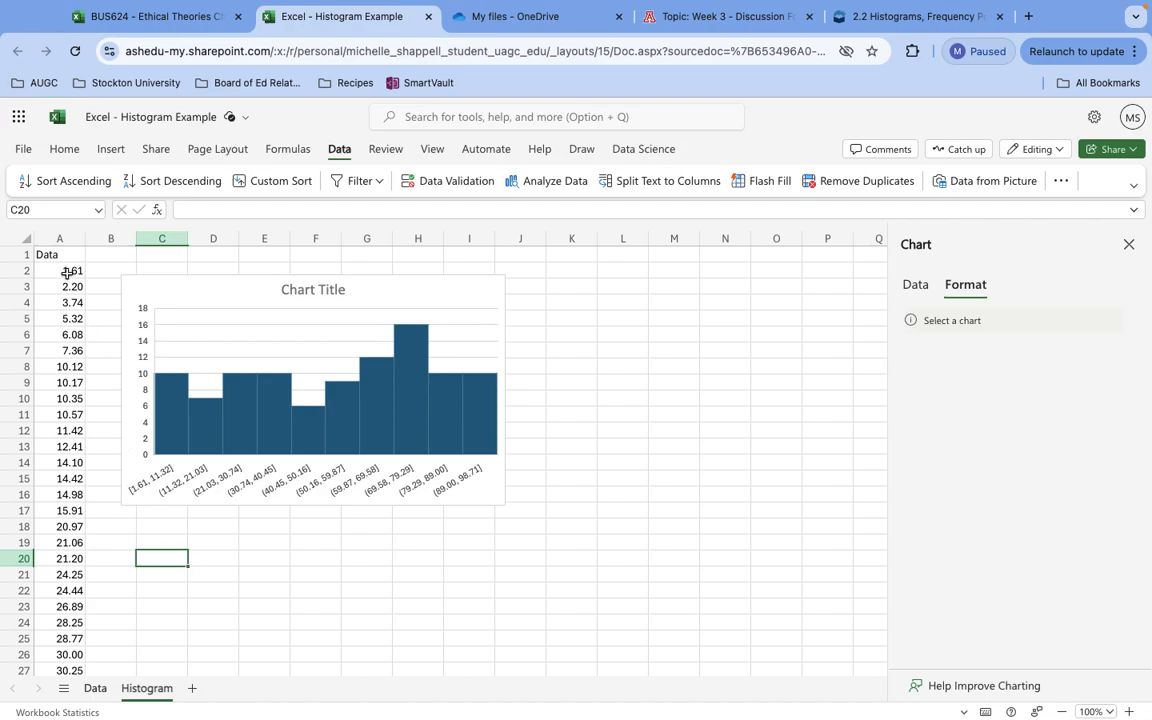
pyautogui.moveTo(66, 272); pyautogui.dragTo(69, 416)
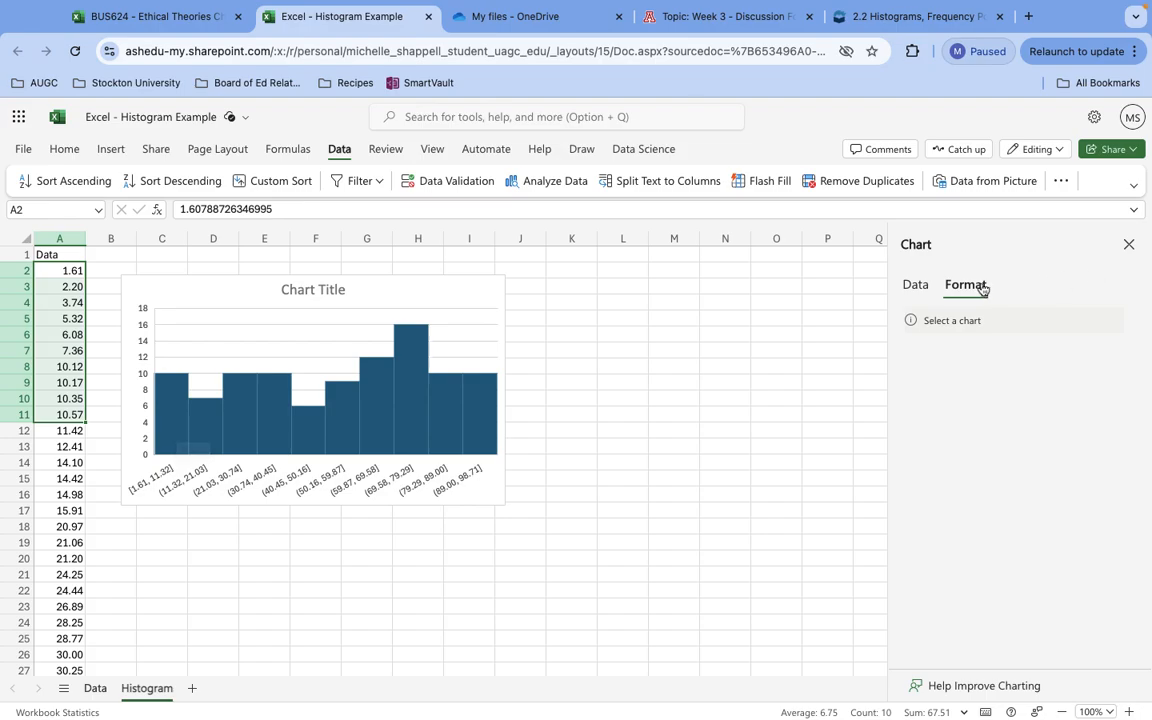
# Reopen the formatting settings of the histogram's data series and select the chart title for editing.
pyautogui.rightClick(413, 392)
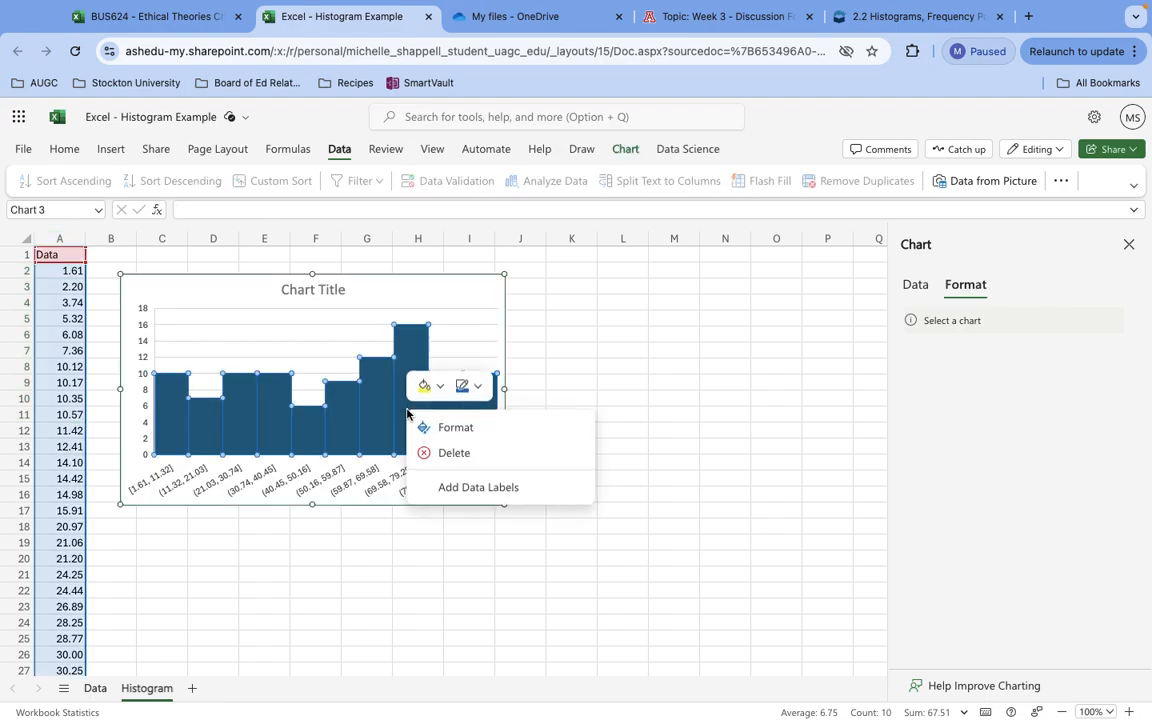
pyautogui.click(466, 428)
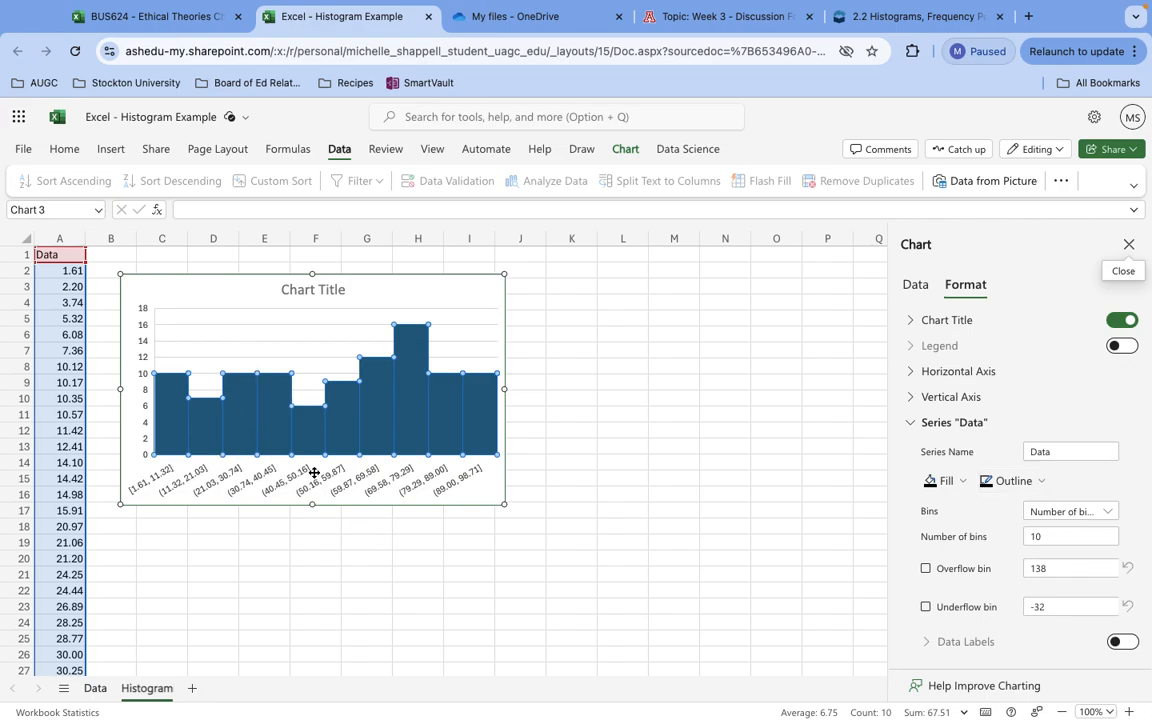
pyautogui.click(311, 292)
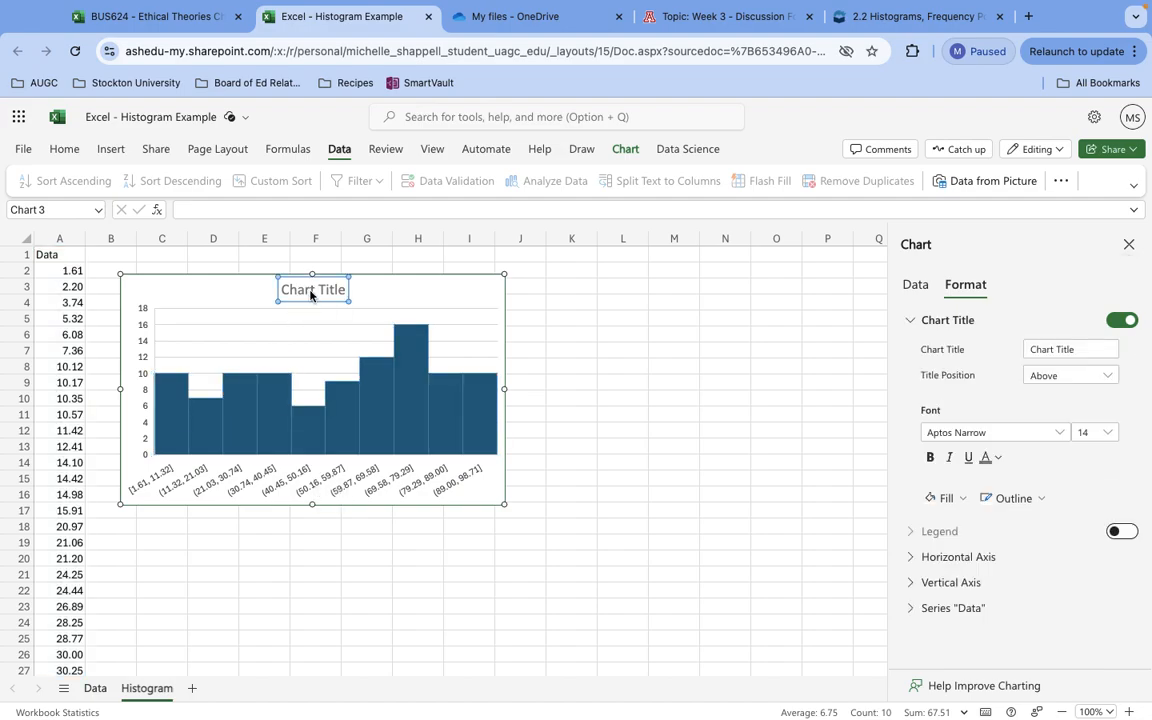